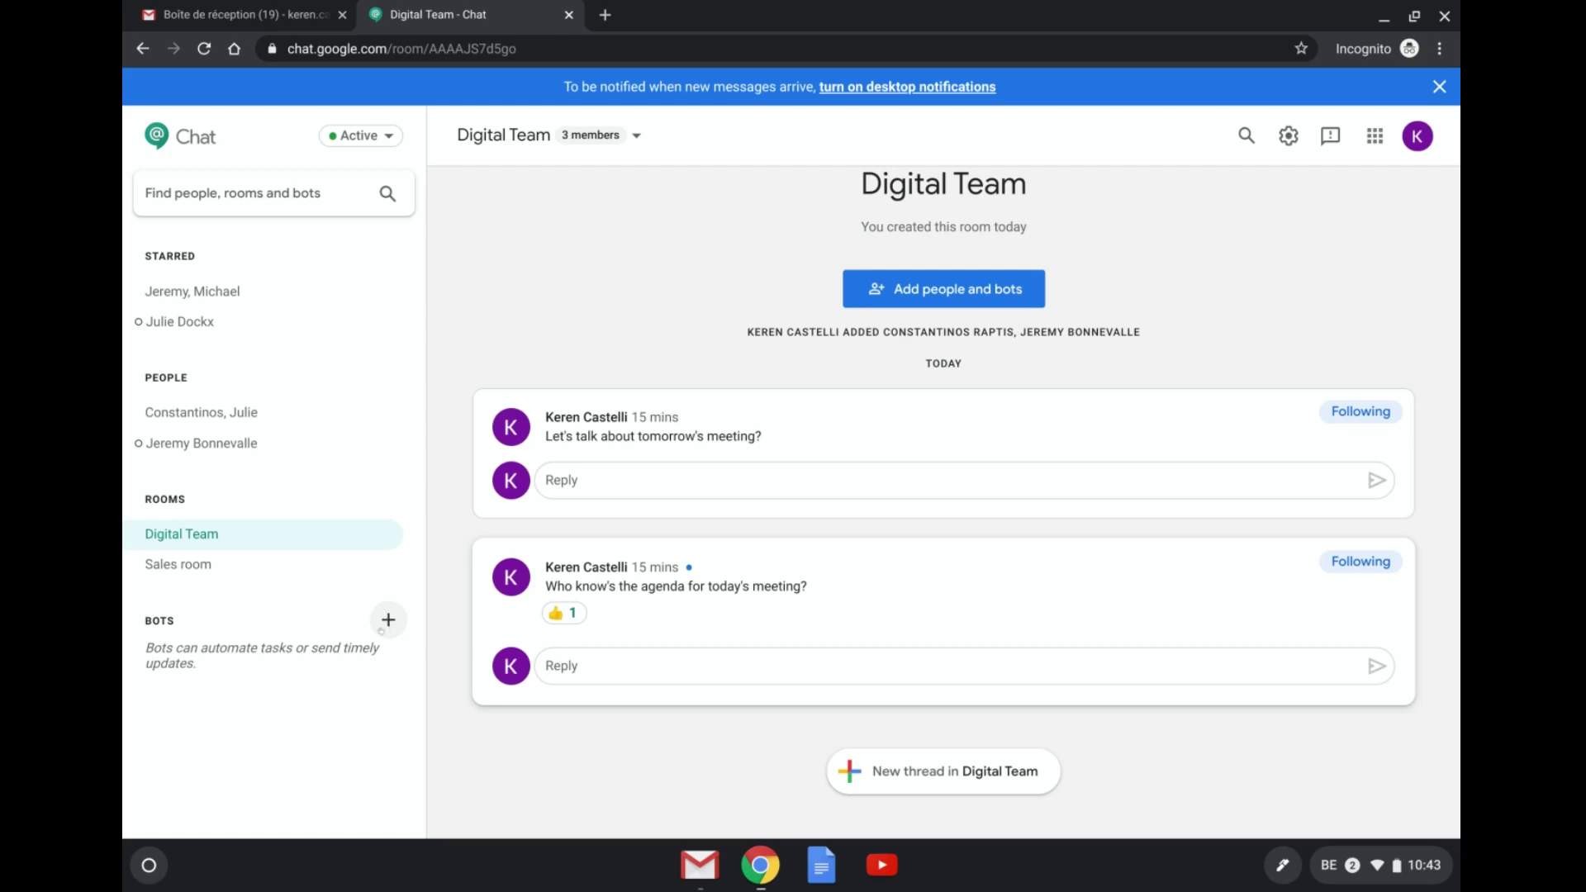
Browse the bot catalog and add the Meet bot to the Digital Team room
click(387, 629)
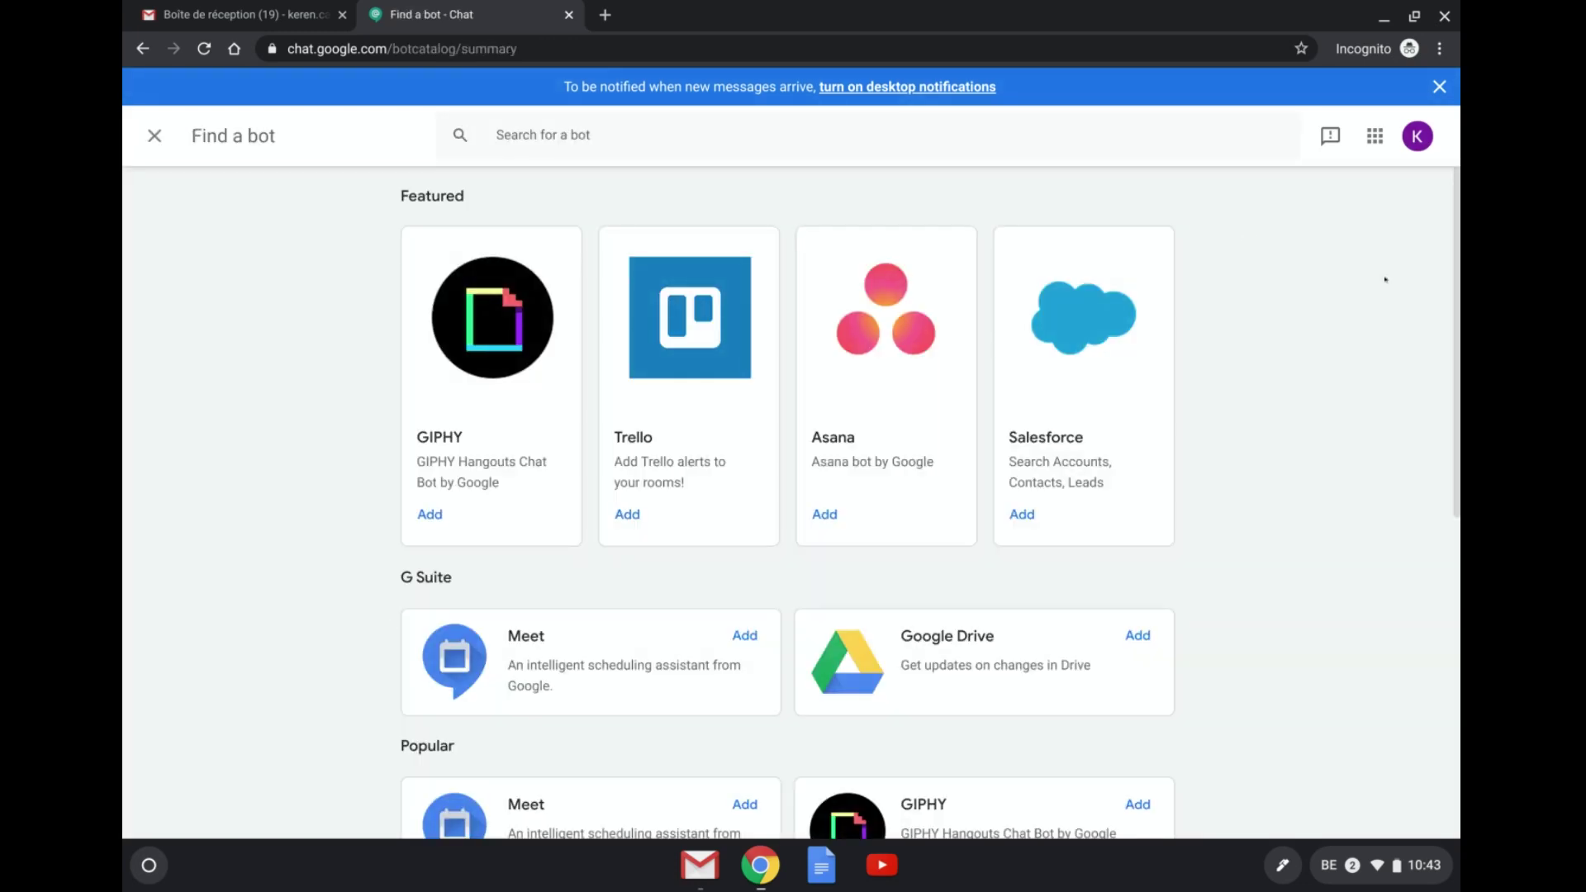
scroll(788, 495, down, 7)
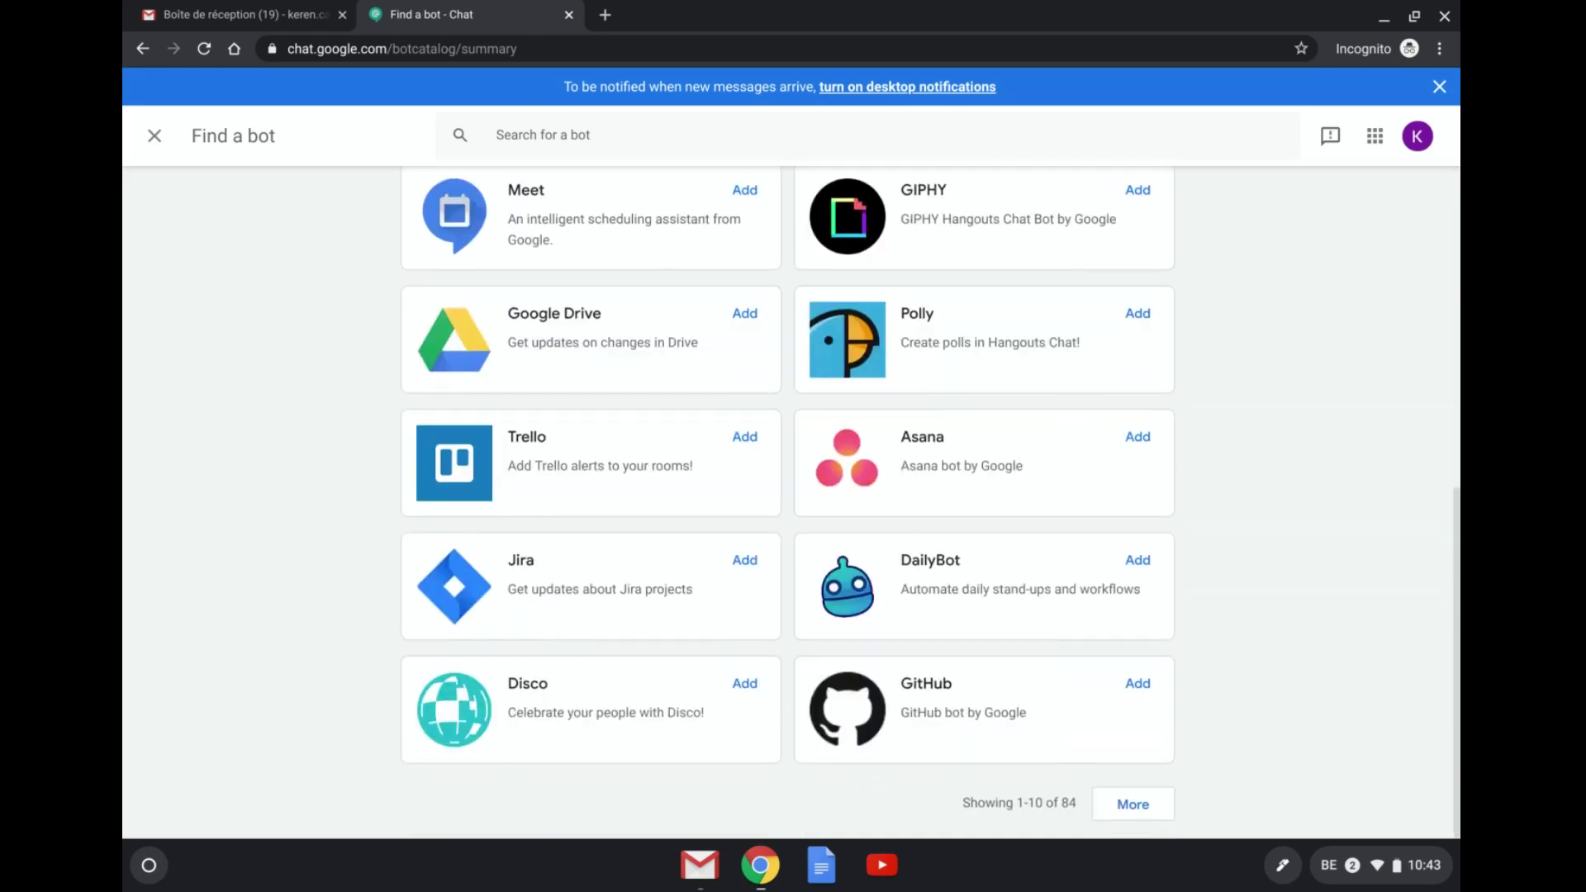
scroll(788, 496, up, 7)
scroll(788, 495, down, 7)
scroll(788, 496, up, 7)
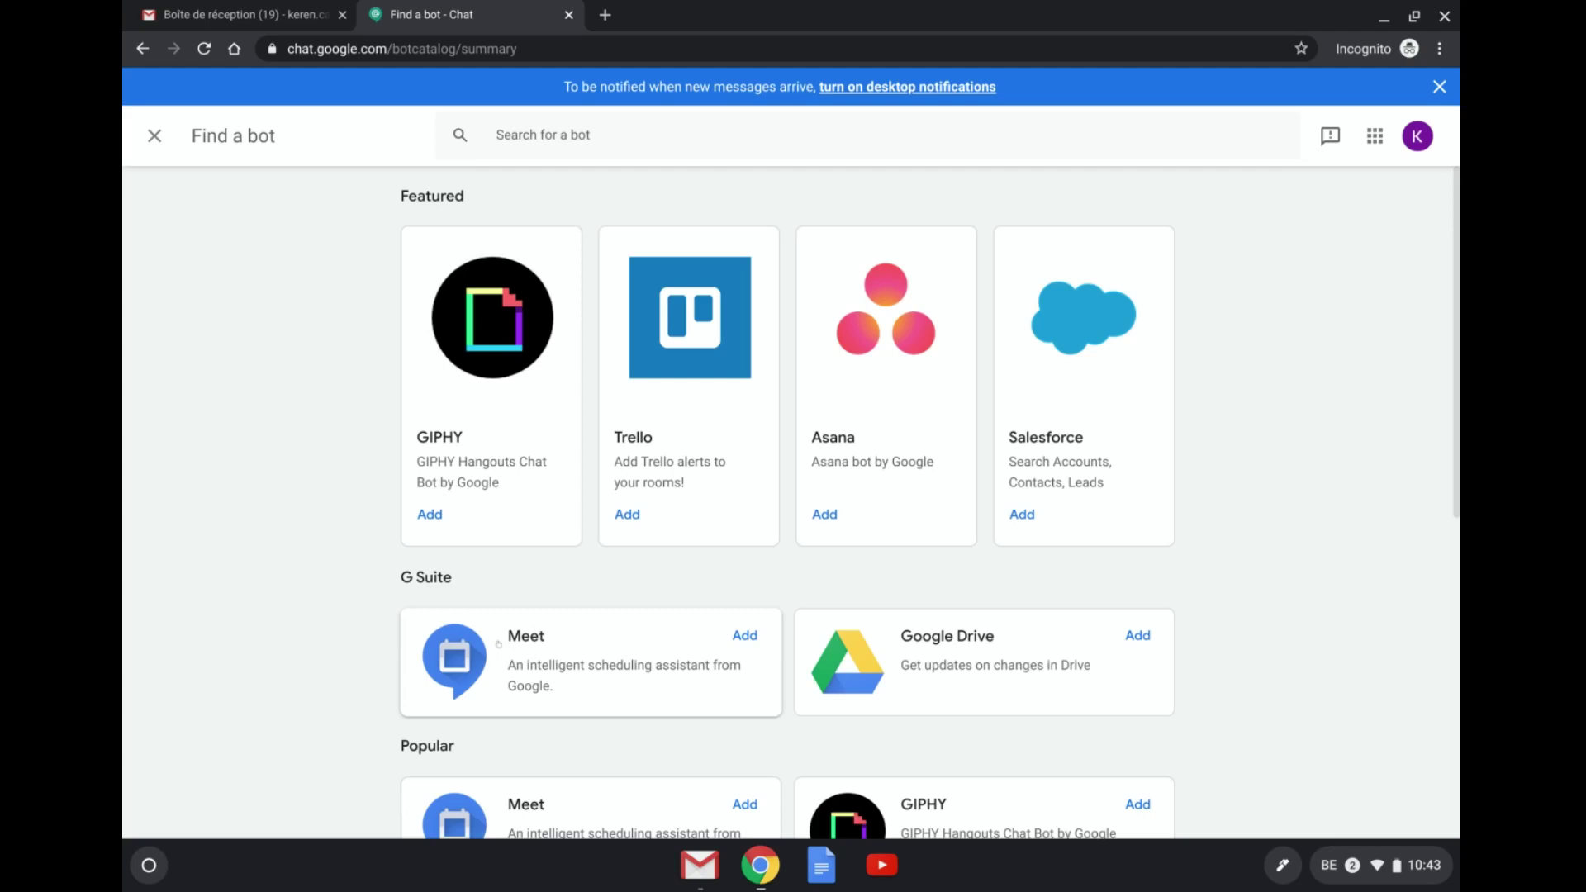
click(742, 637)
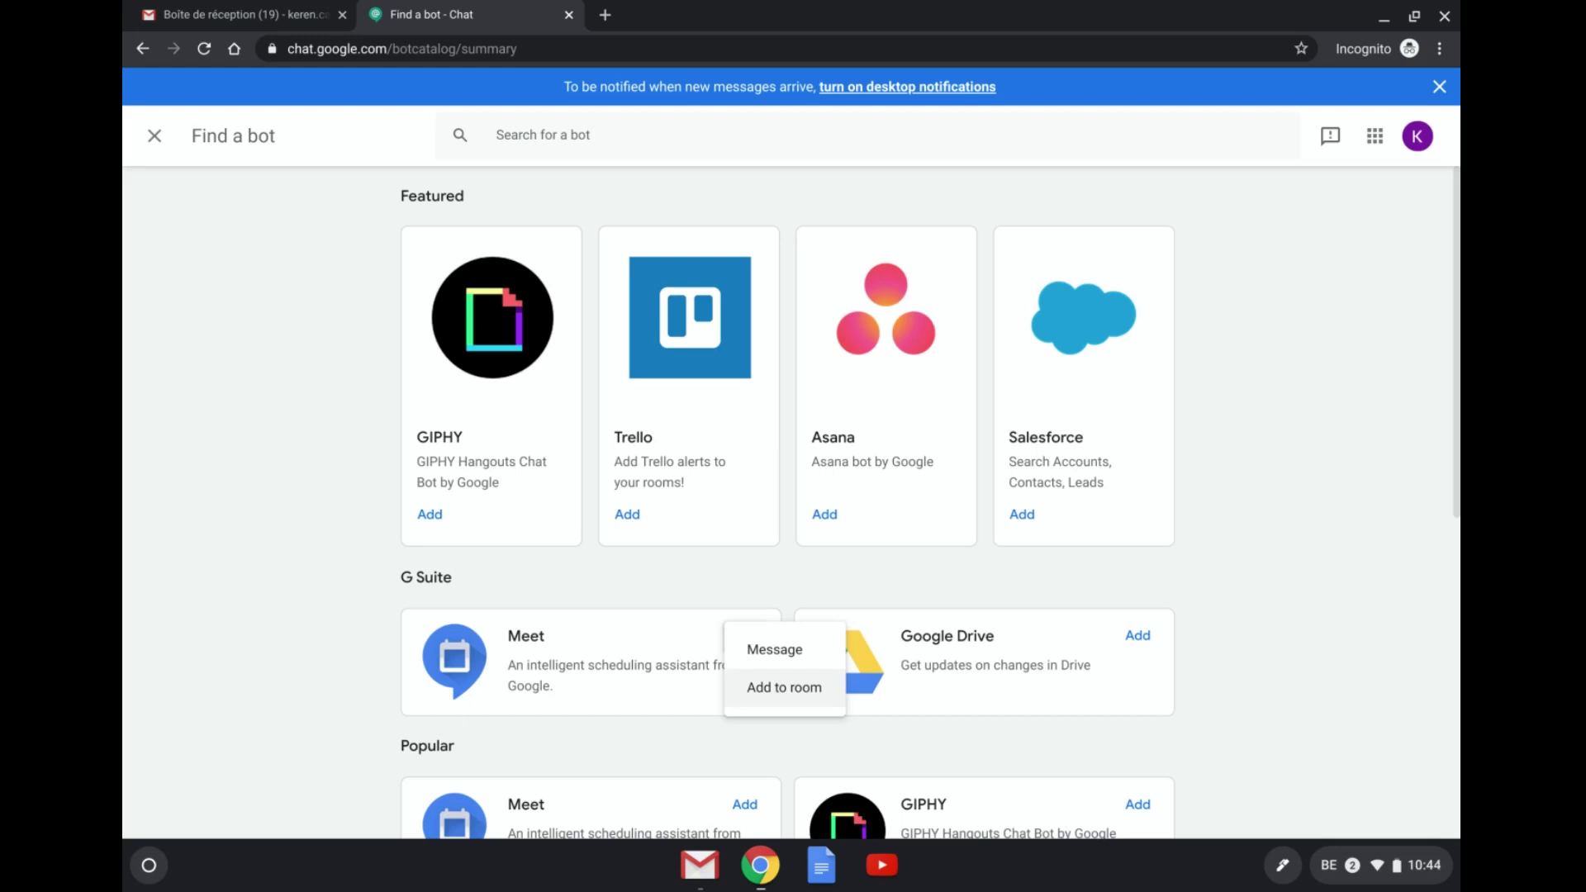
click(778, 689)
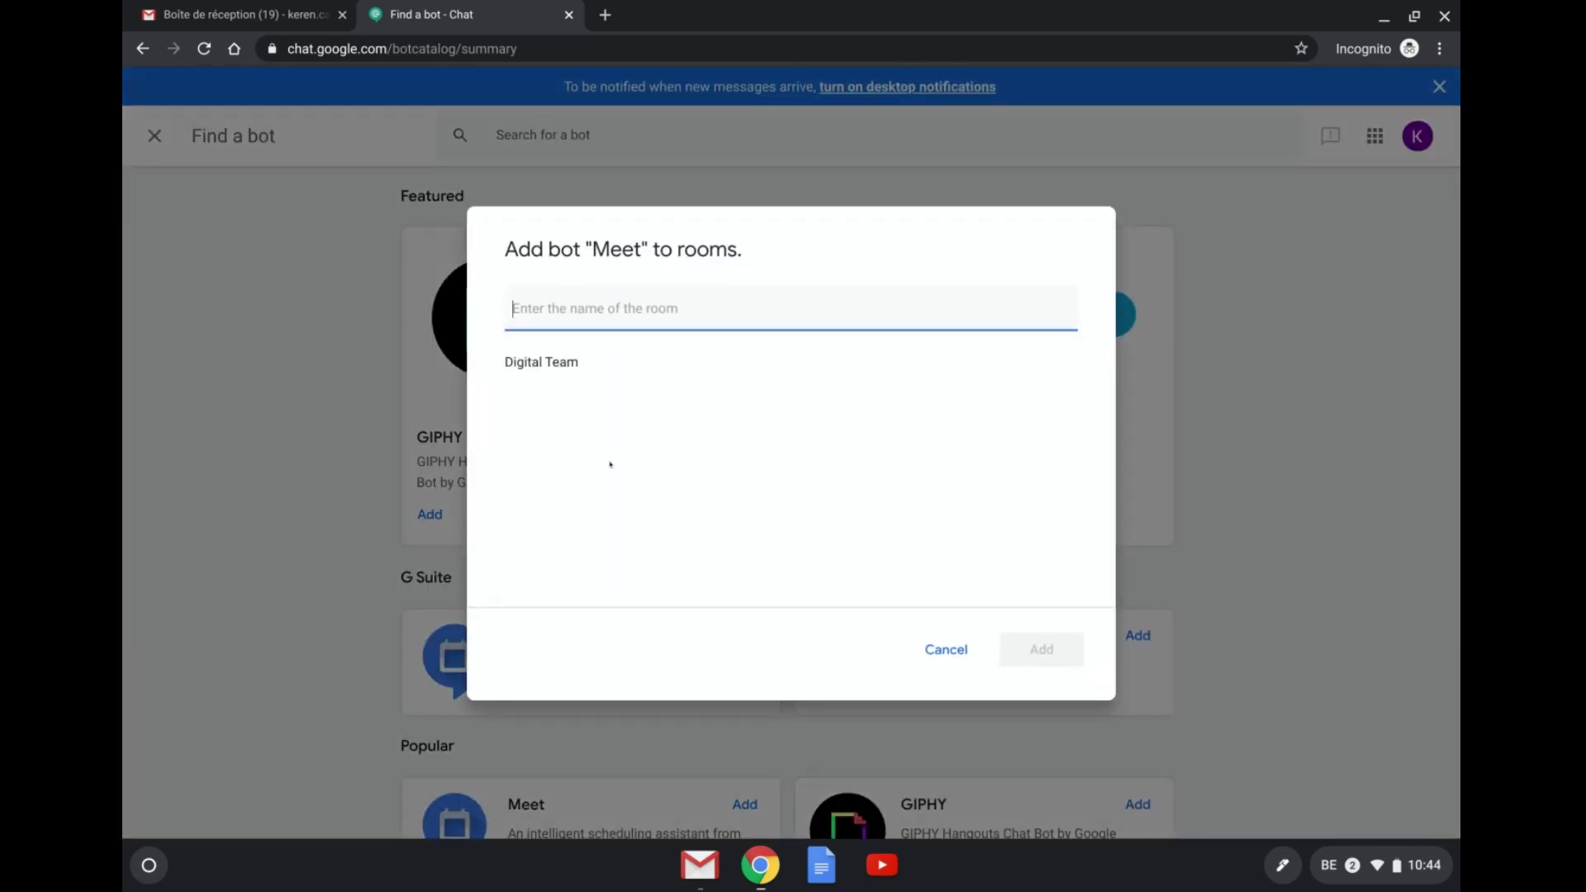
click(551, 363)
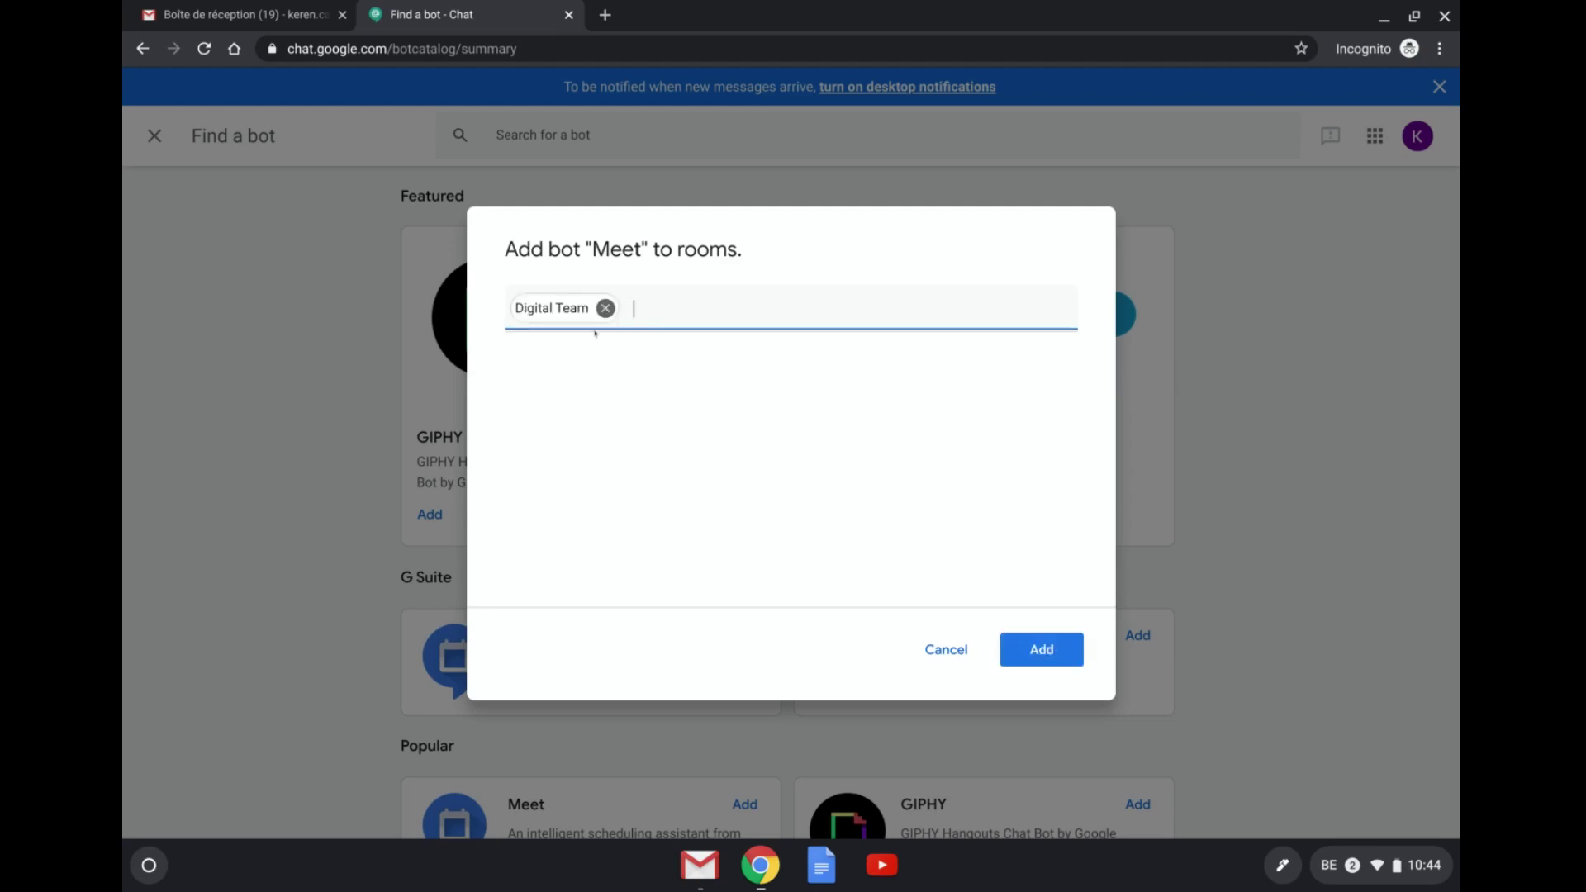
click(1042, 650)
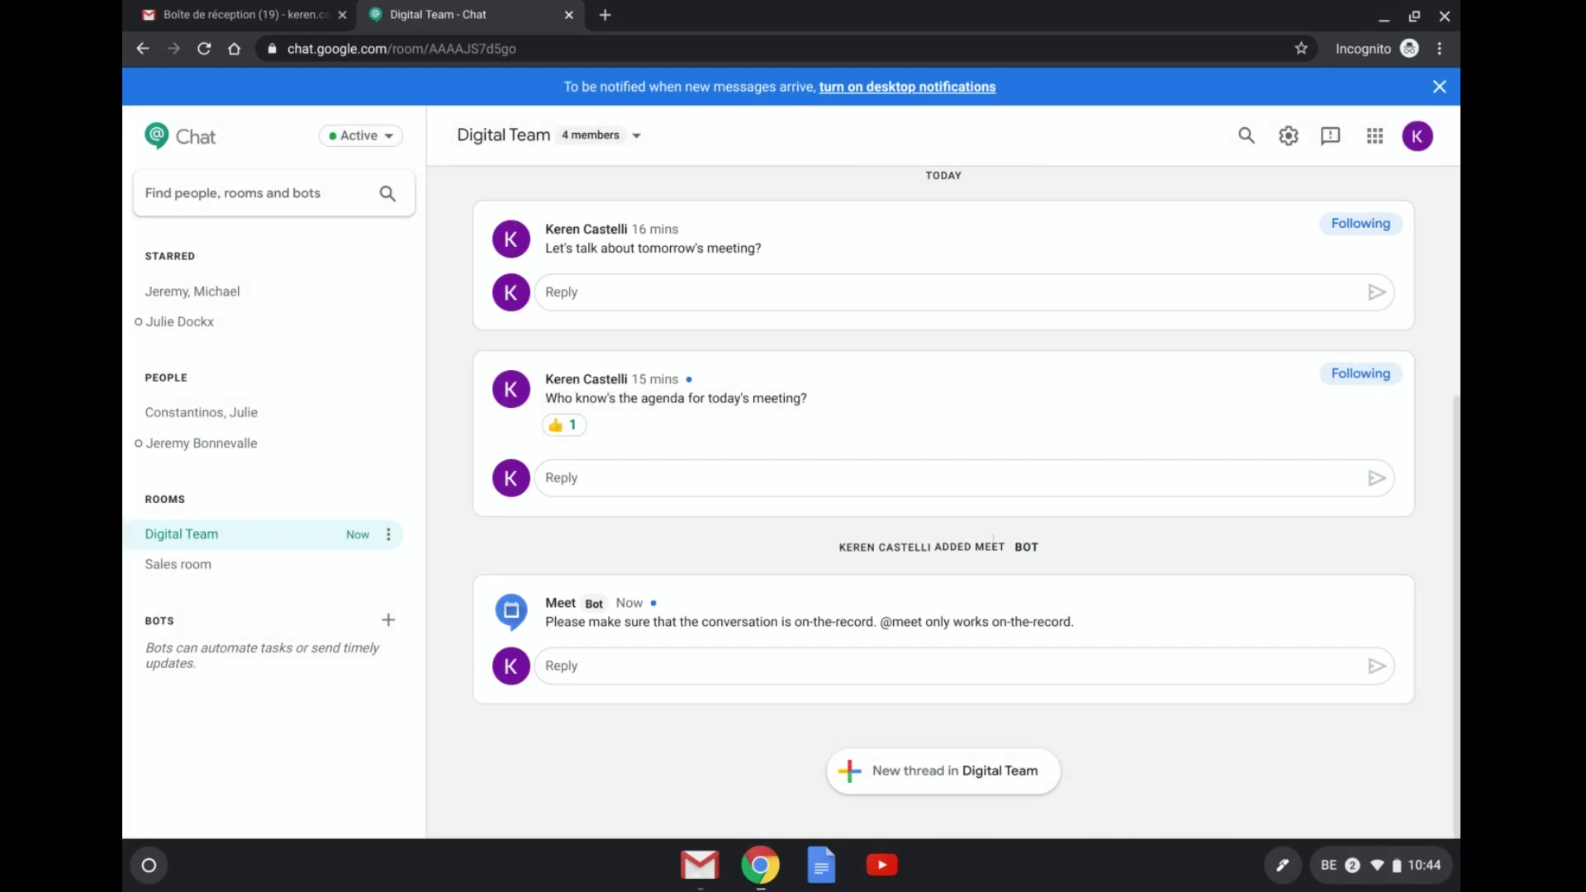
click(628, 663)
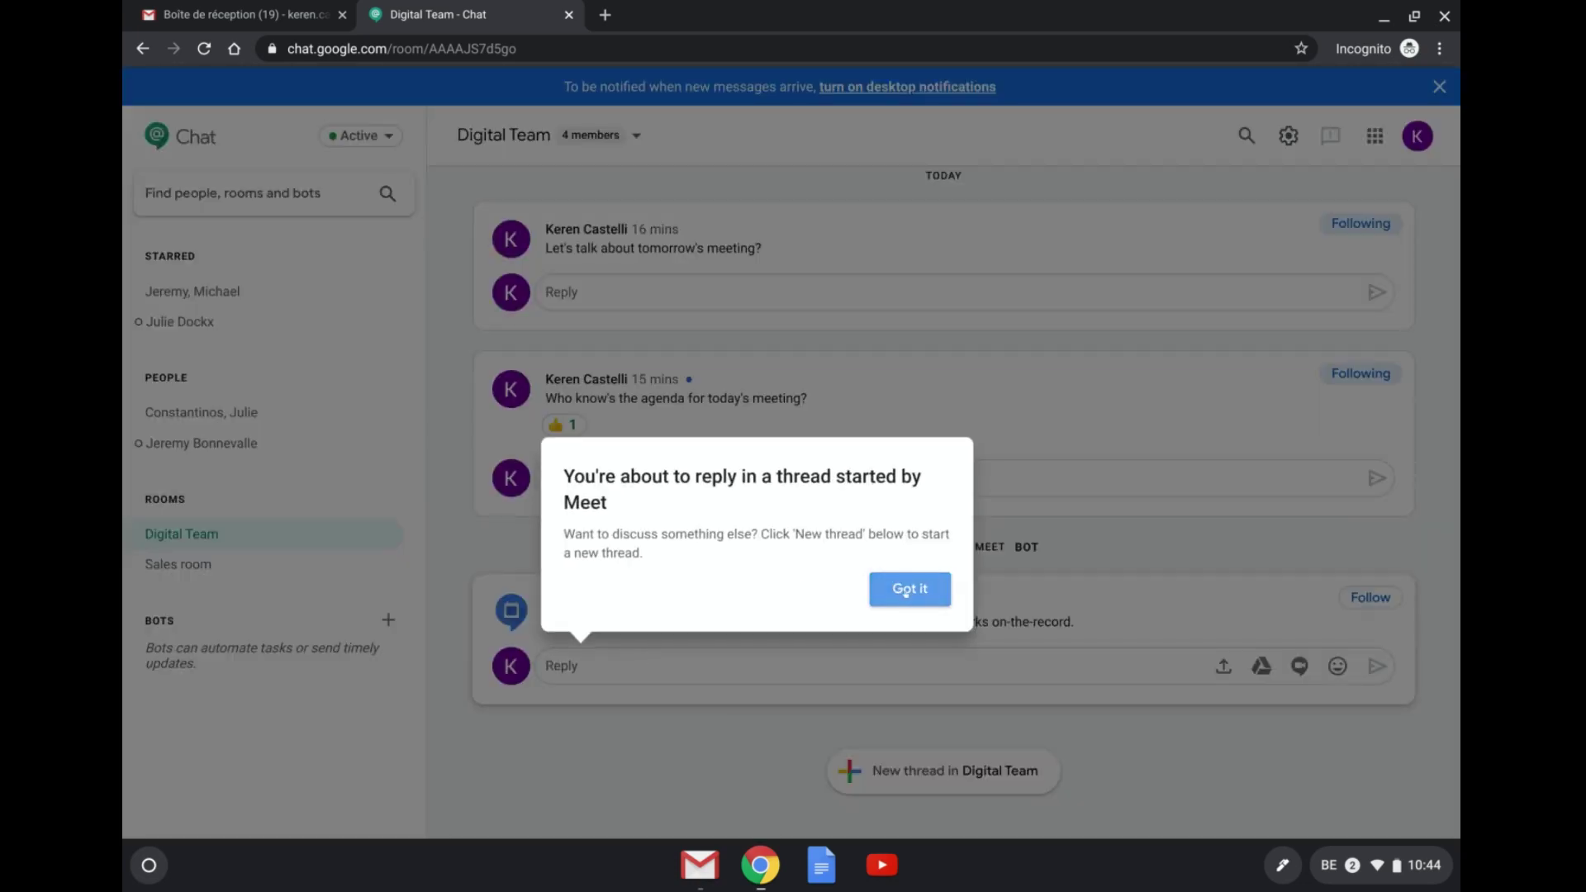
click(913, 590)
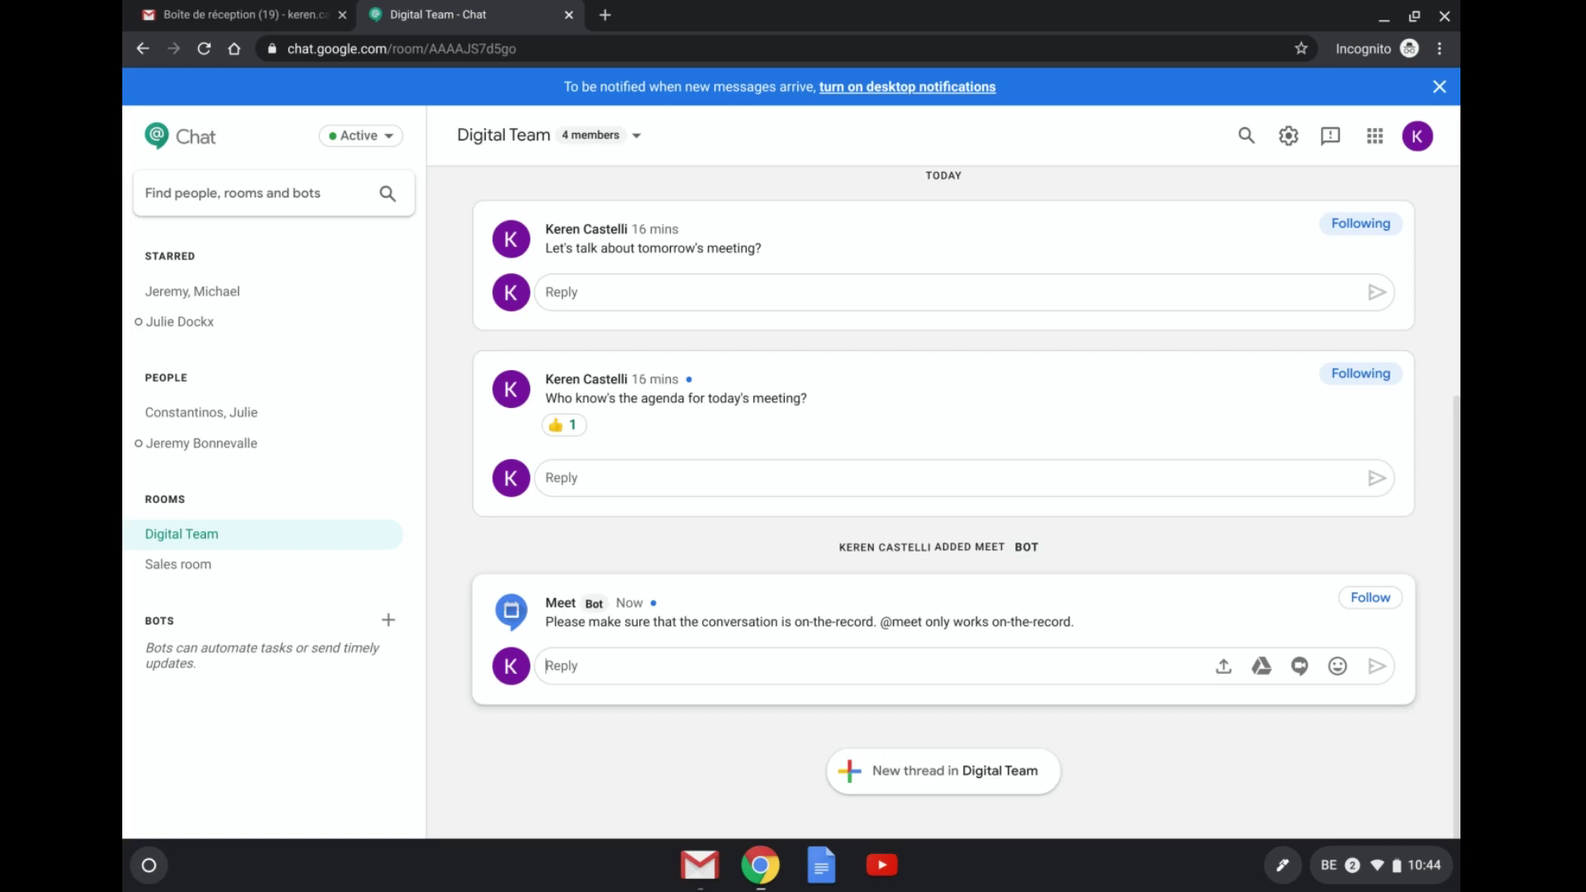
text(@)
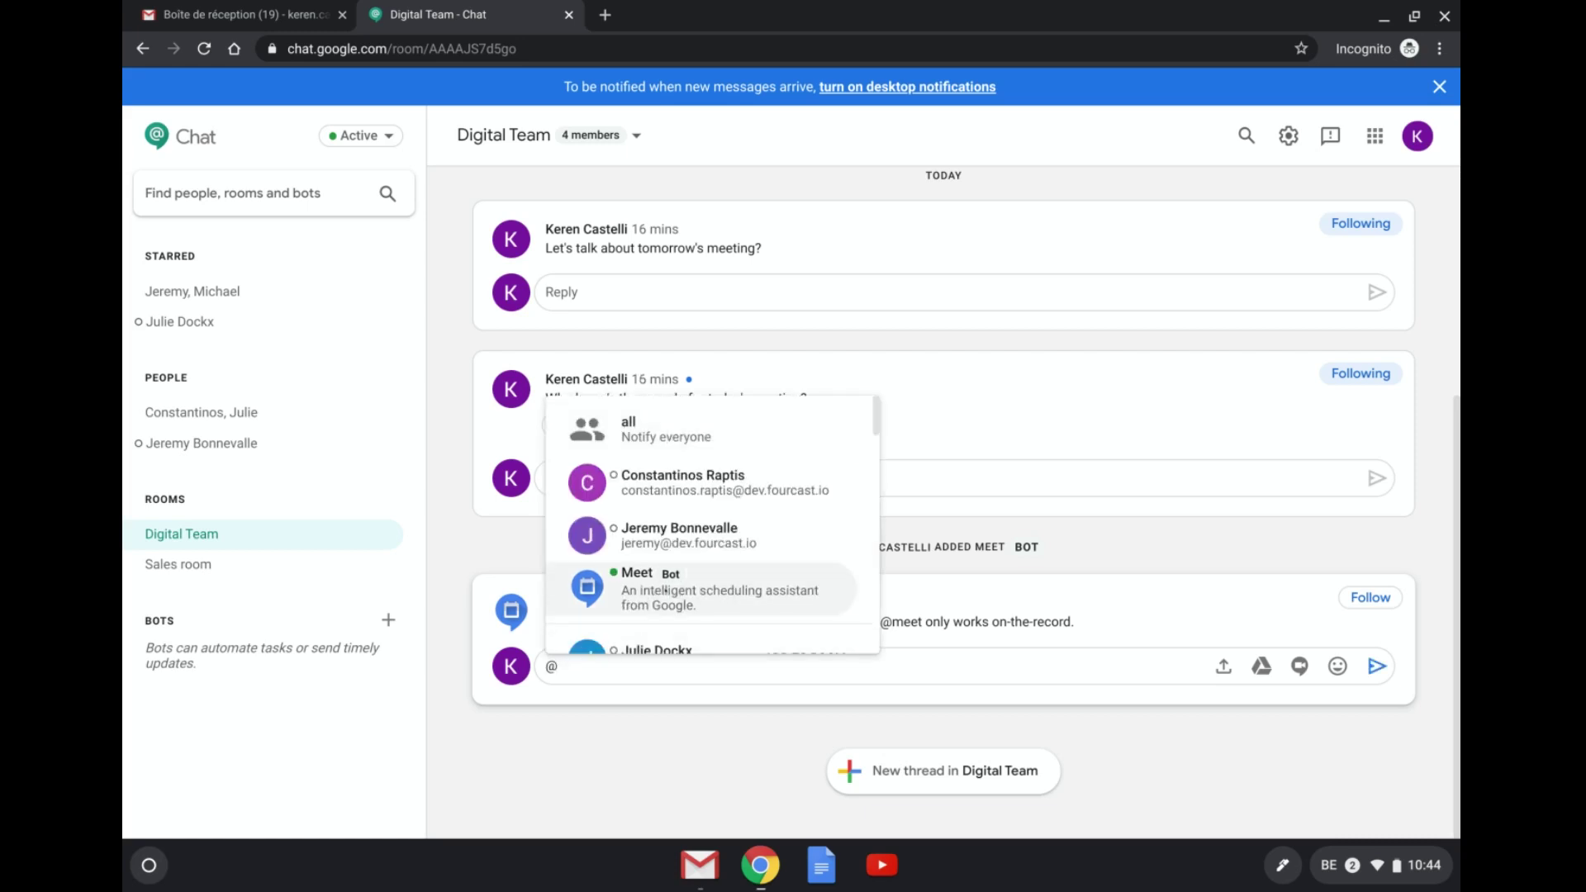
click(666, 591)
text(s)
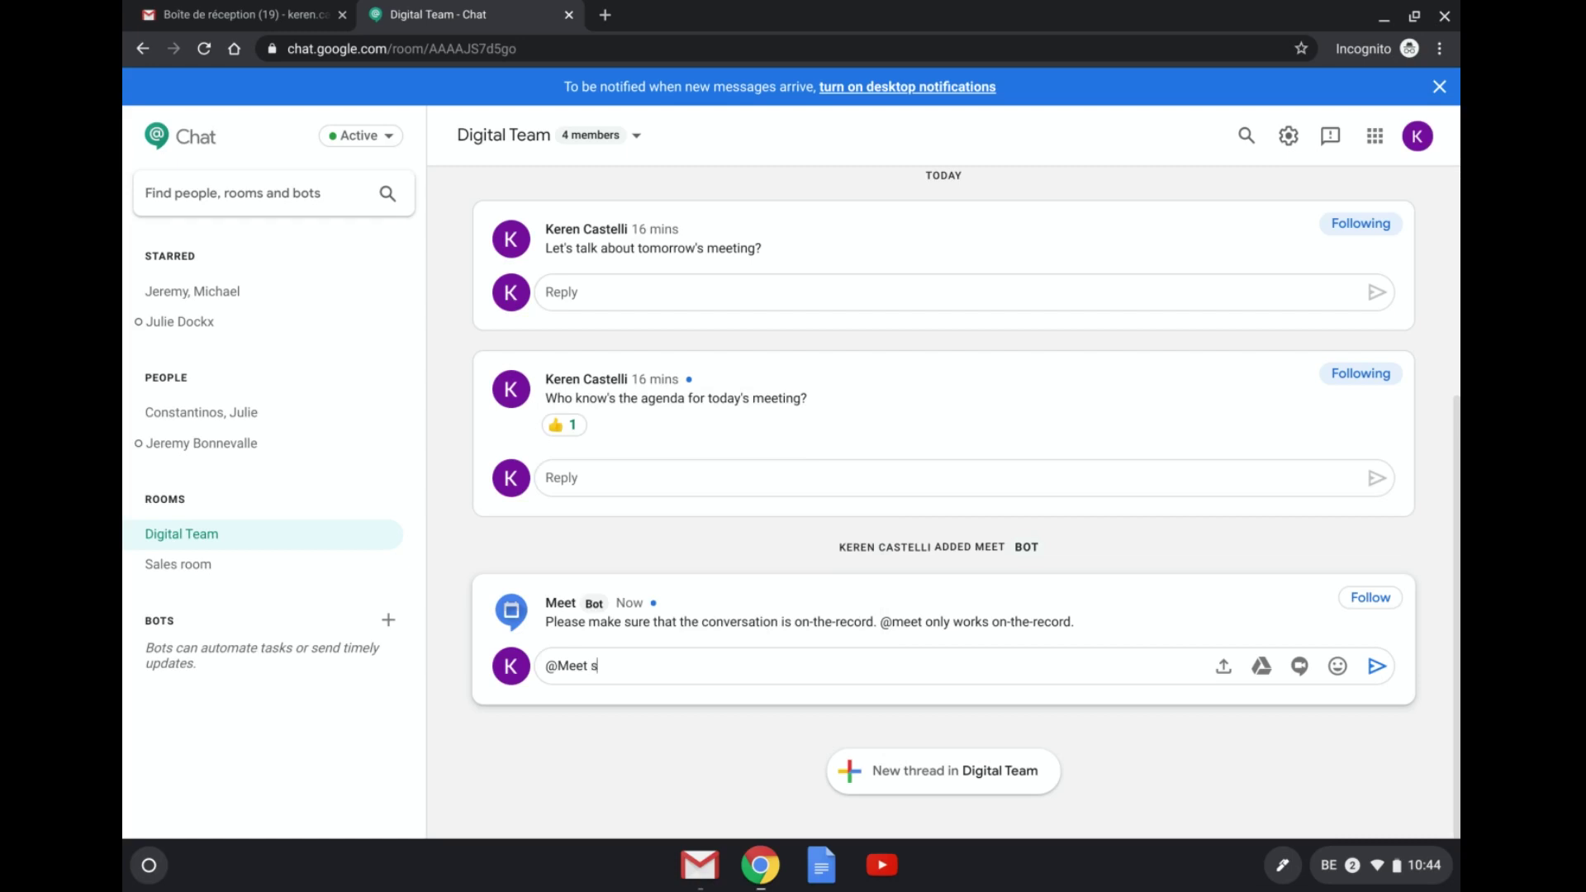
text(chedule a meeting)
key(Return)
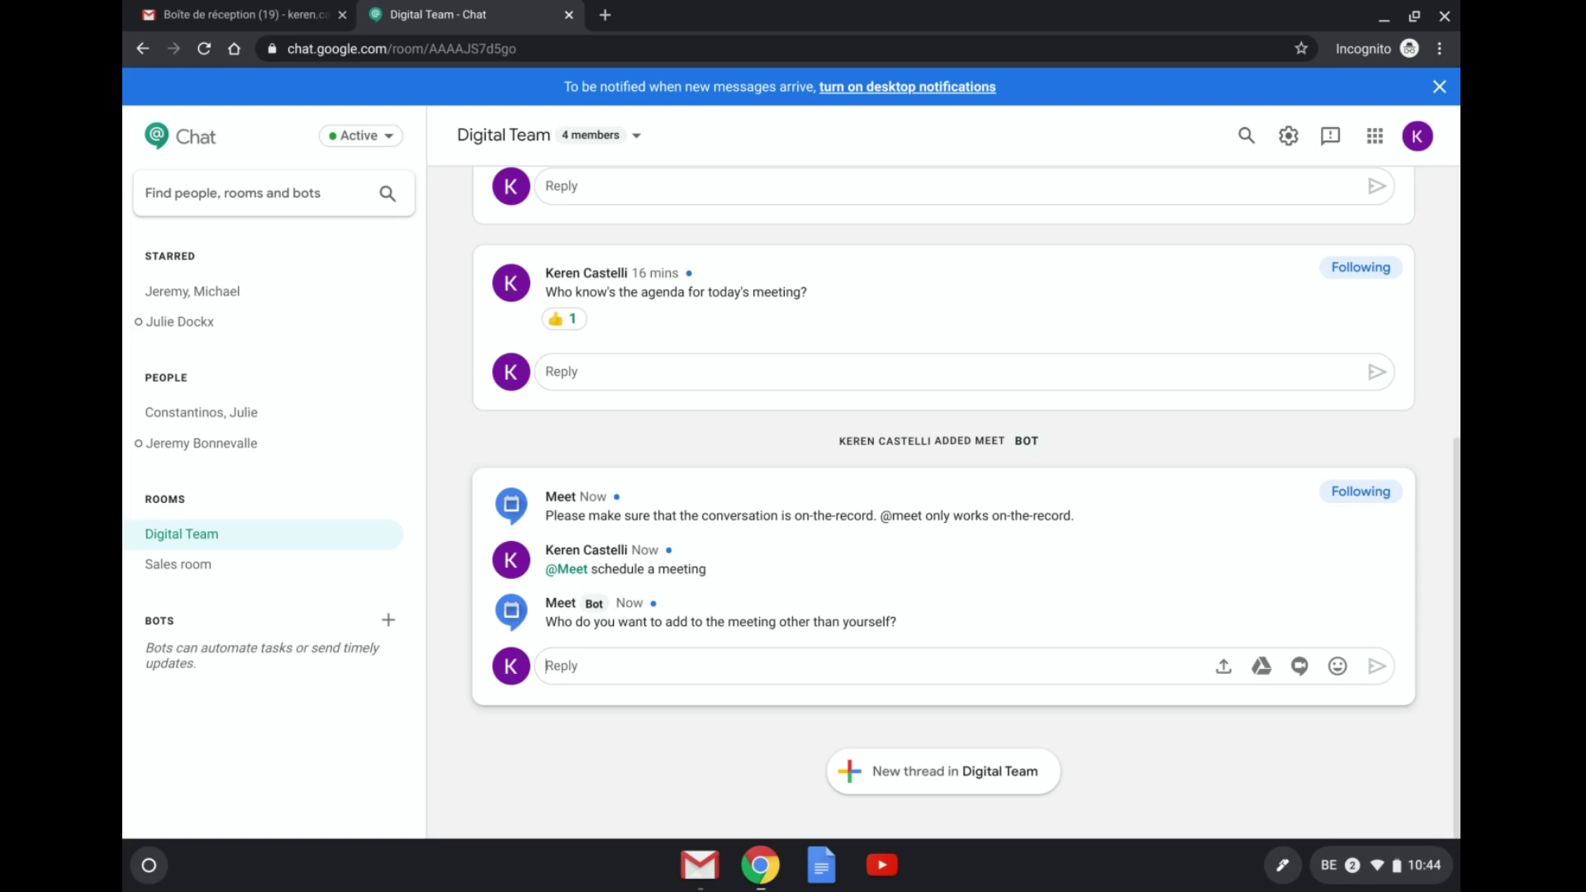
Send a reply mentioning Meet with "add" and mentions of the room's two other human members as meeting guests
text(@)
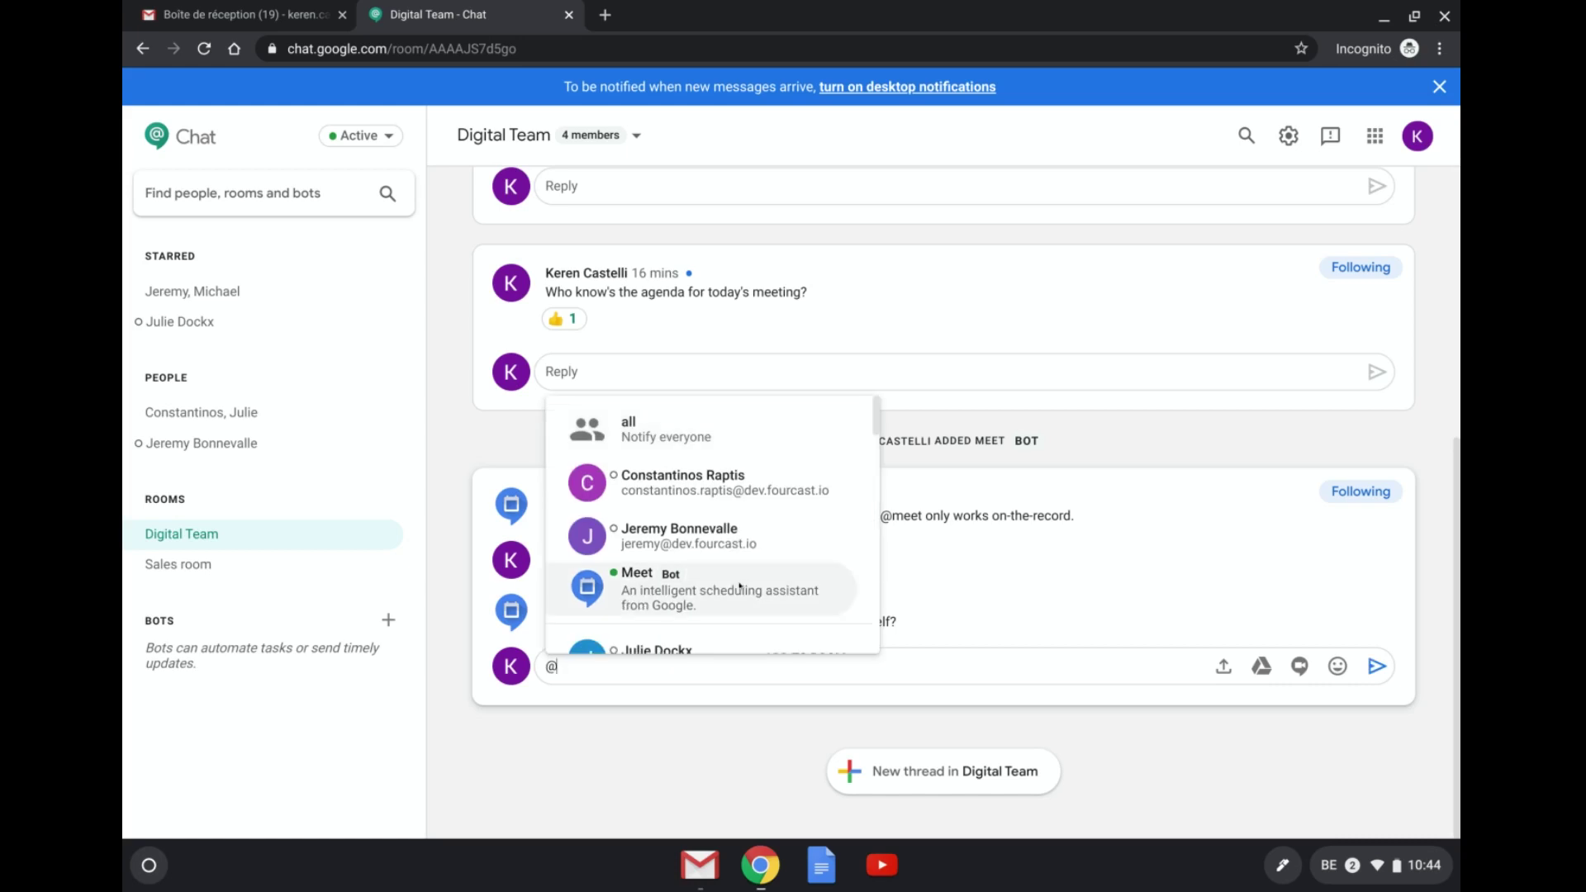
click(708, 584)
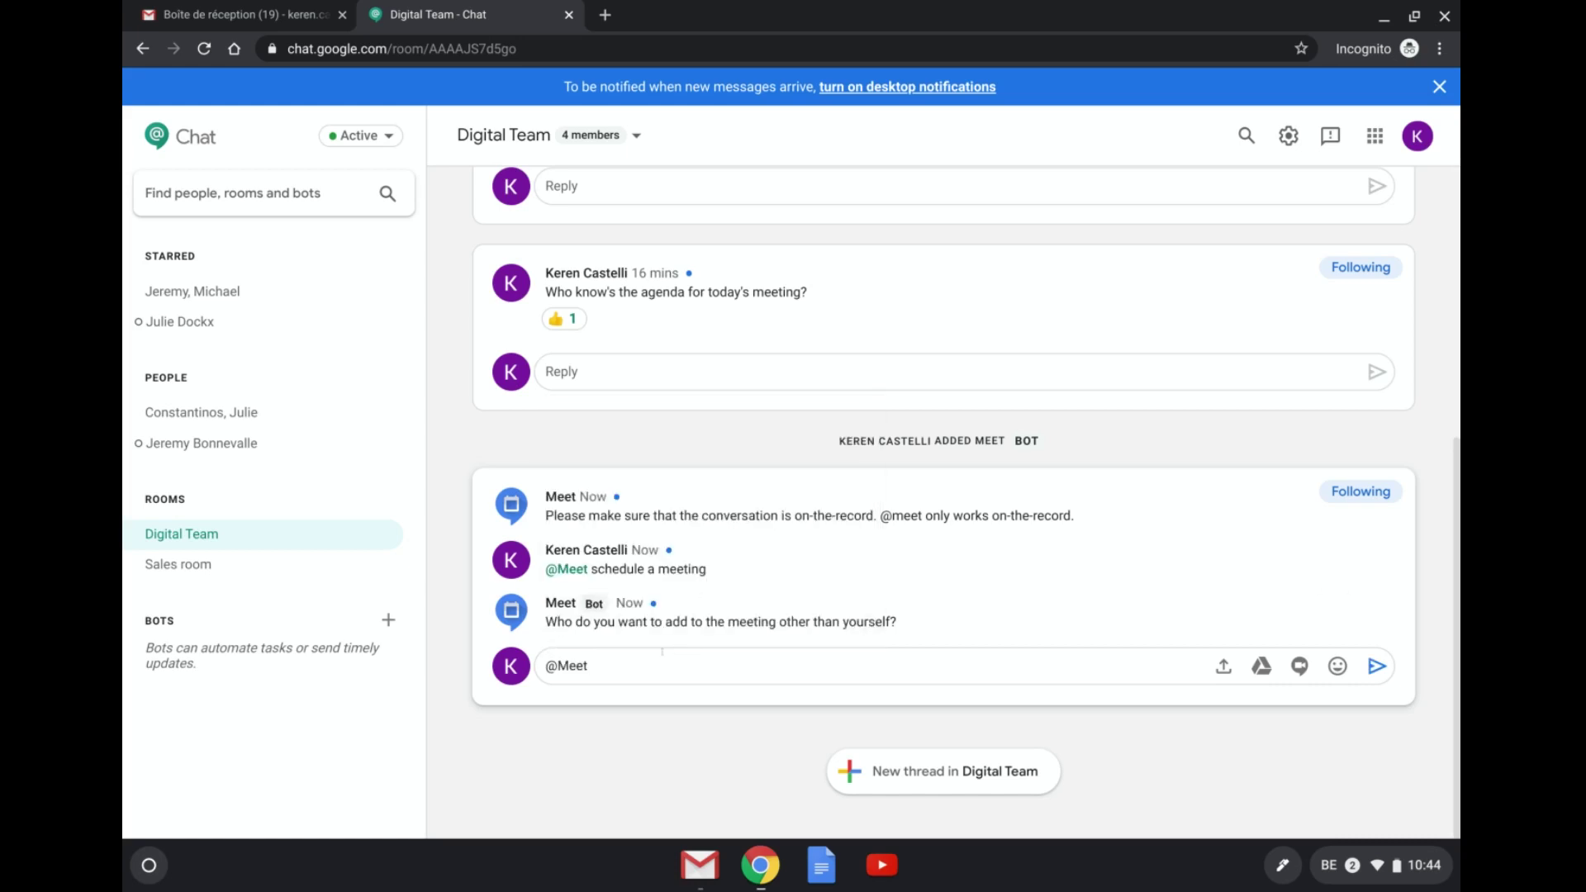
text(add @Jere)
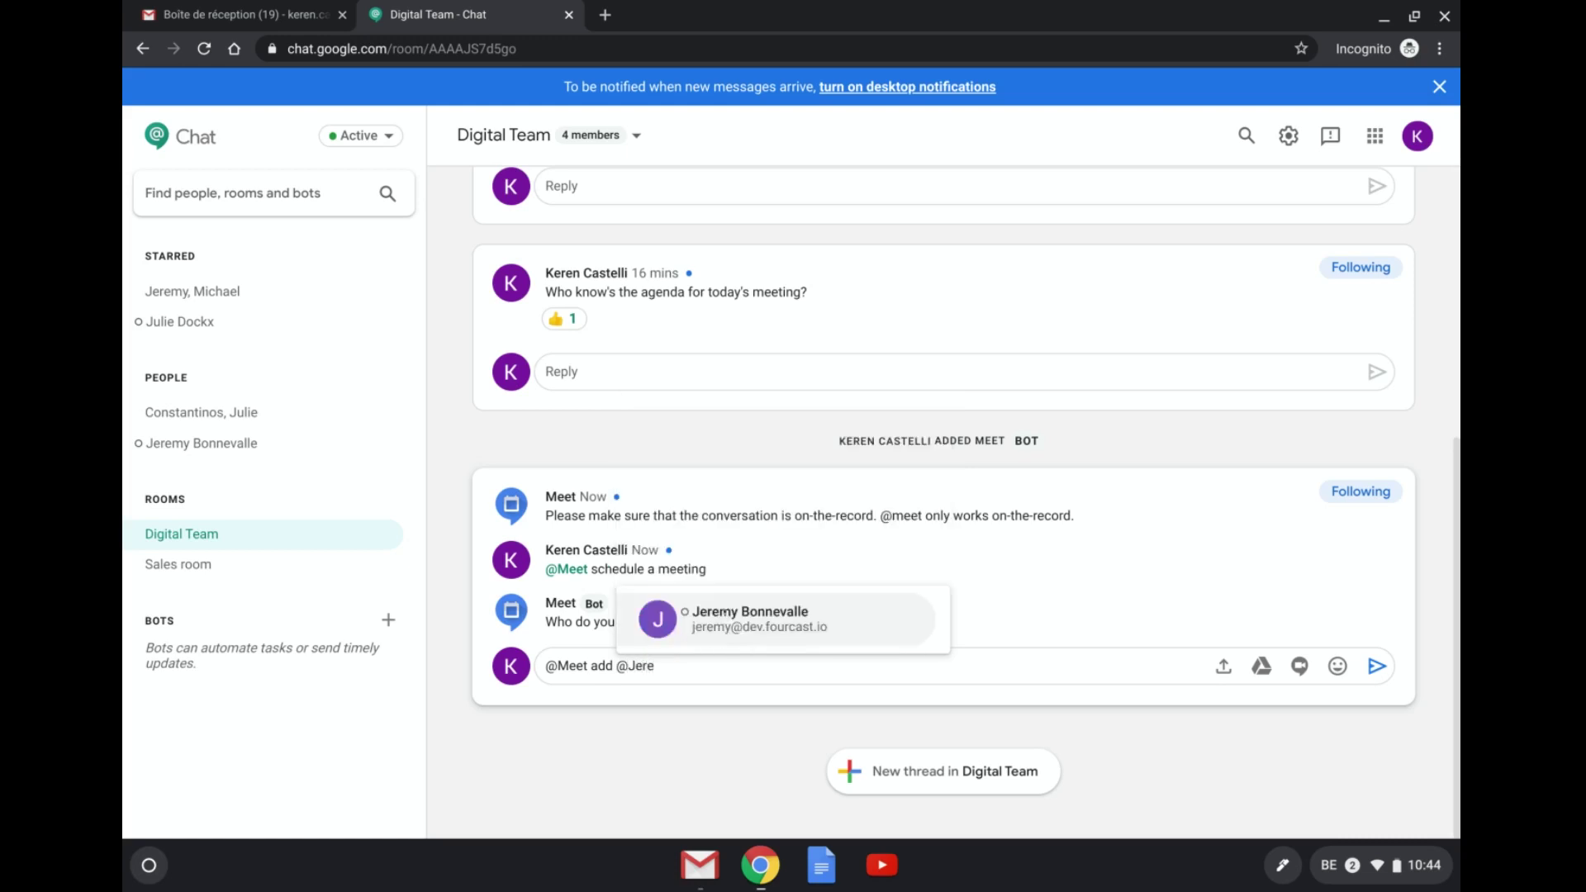
key(Return)
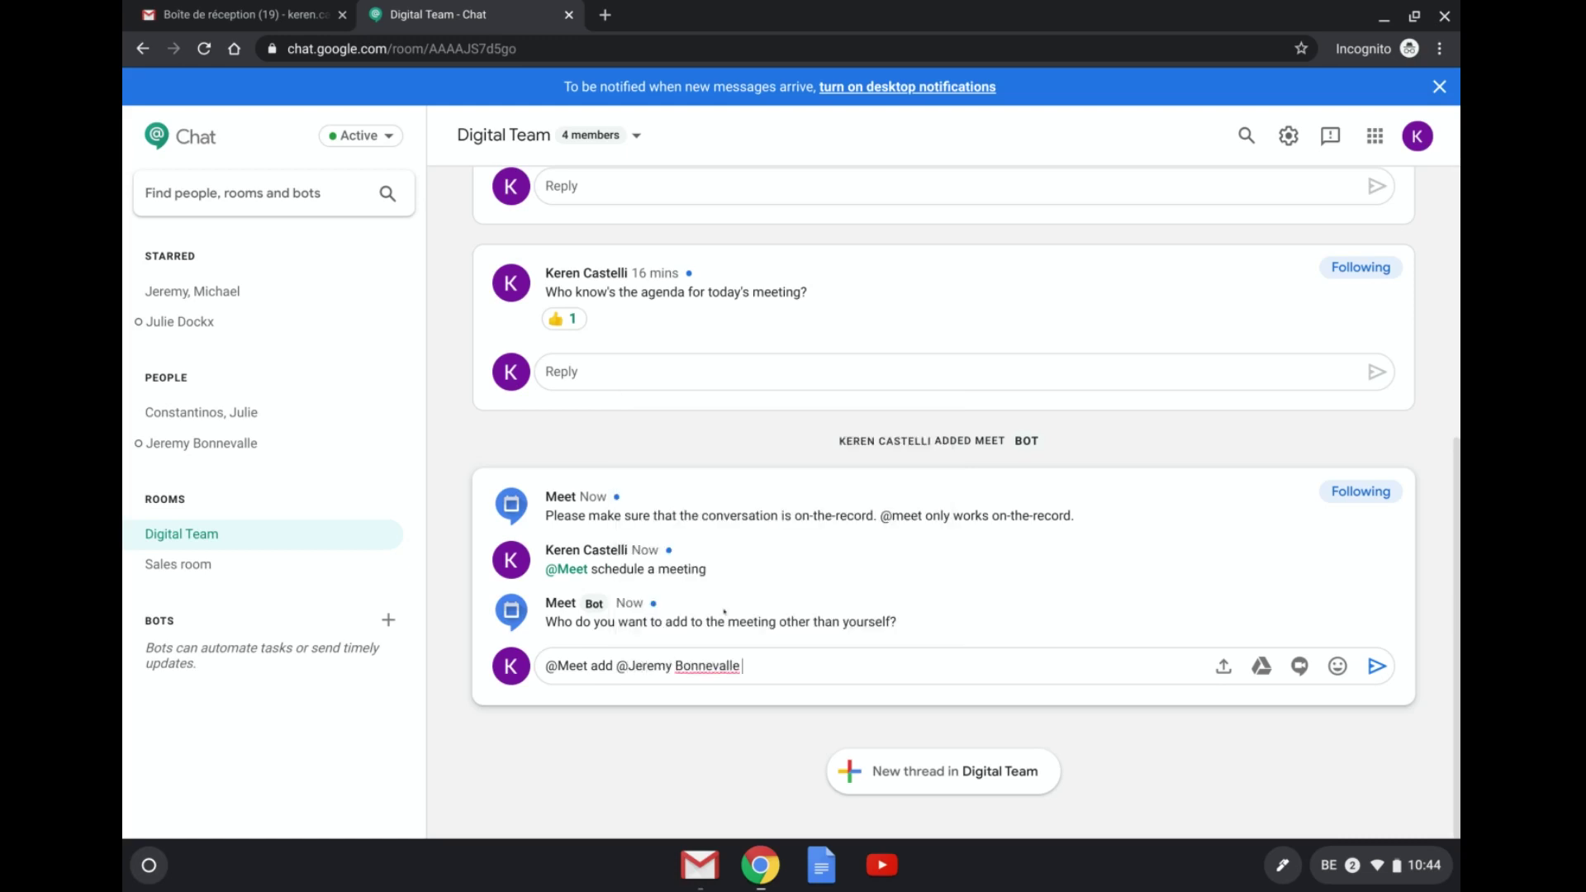
text(and @const)
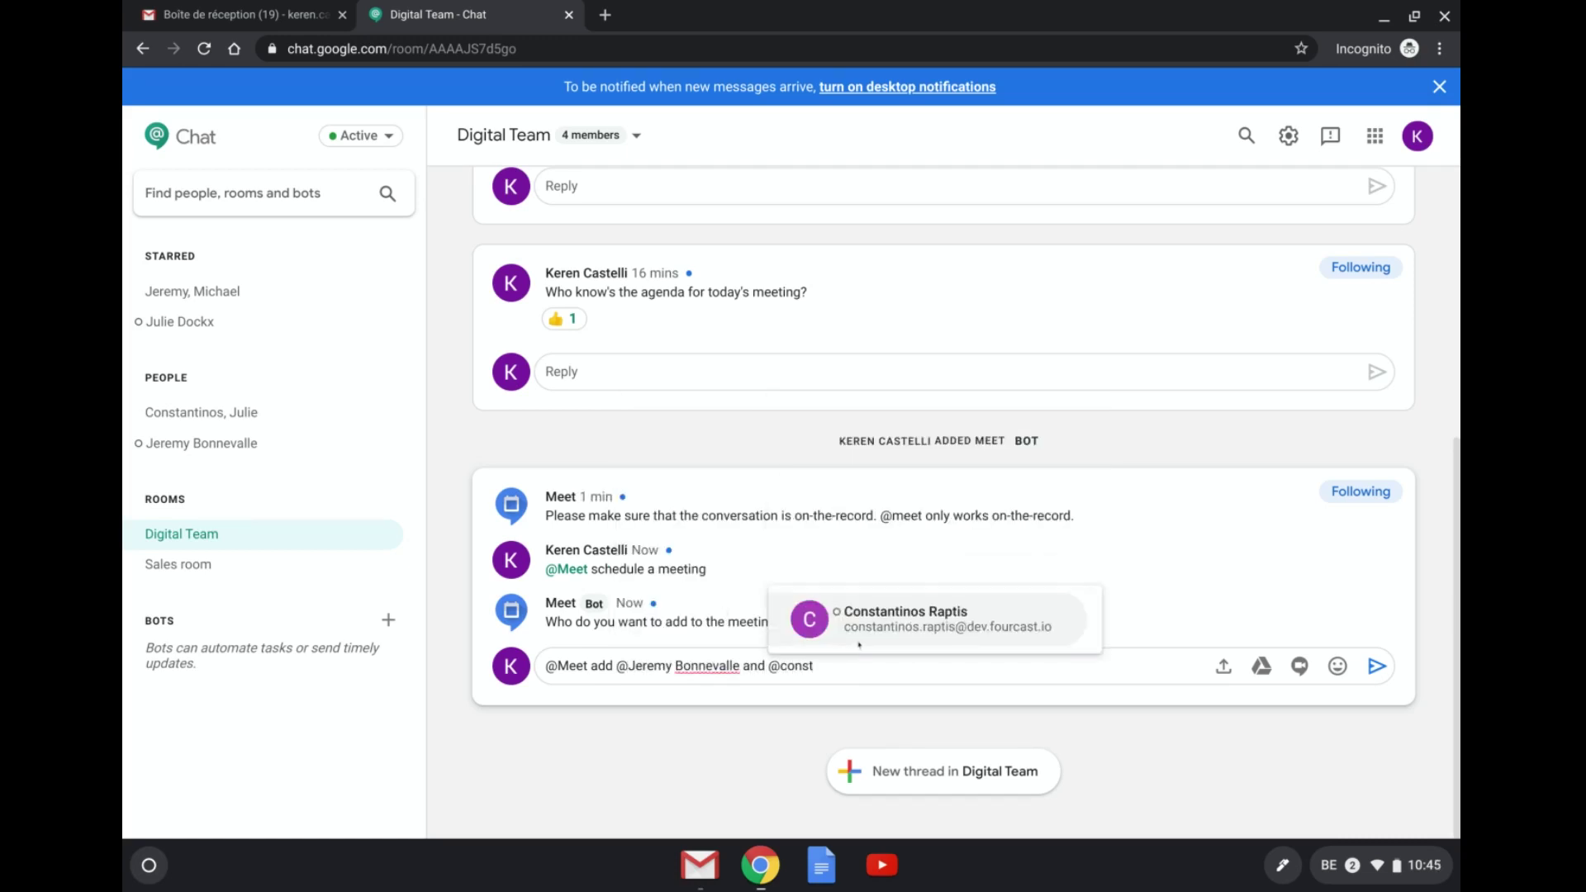
key(Return)
key(Return)
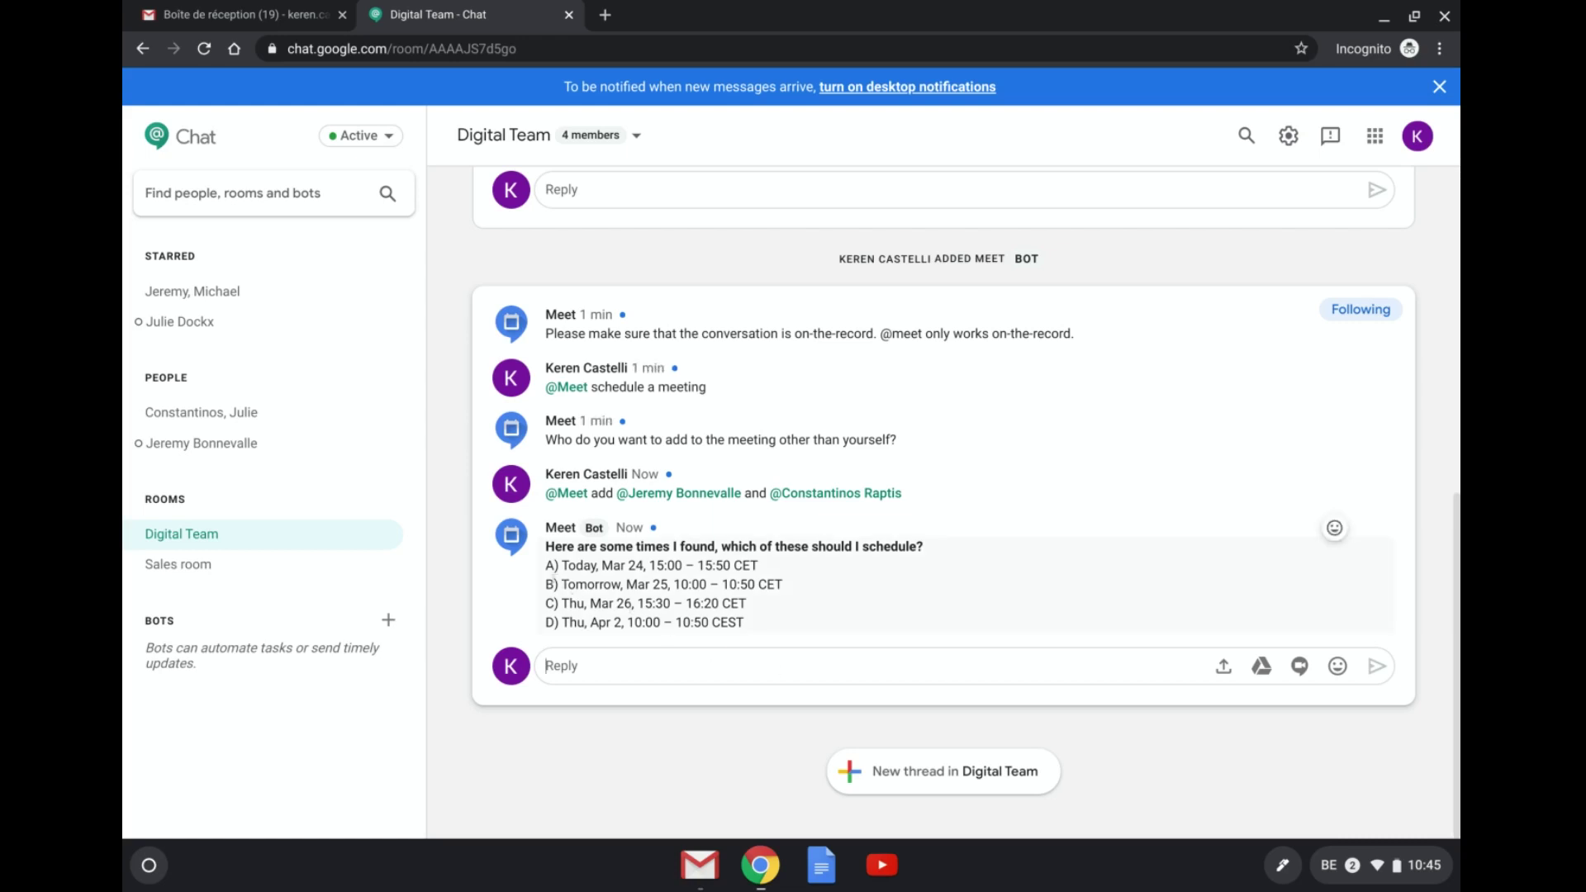
text(@meet)
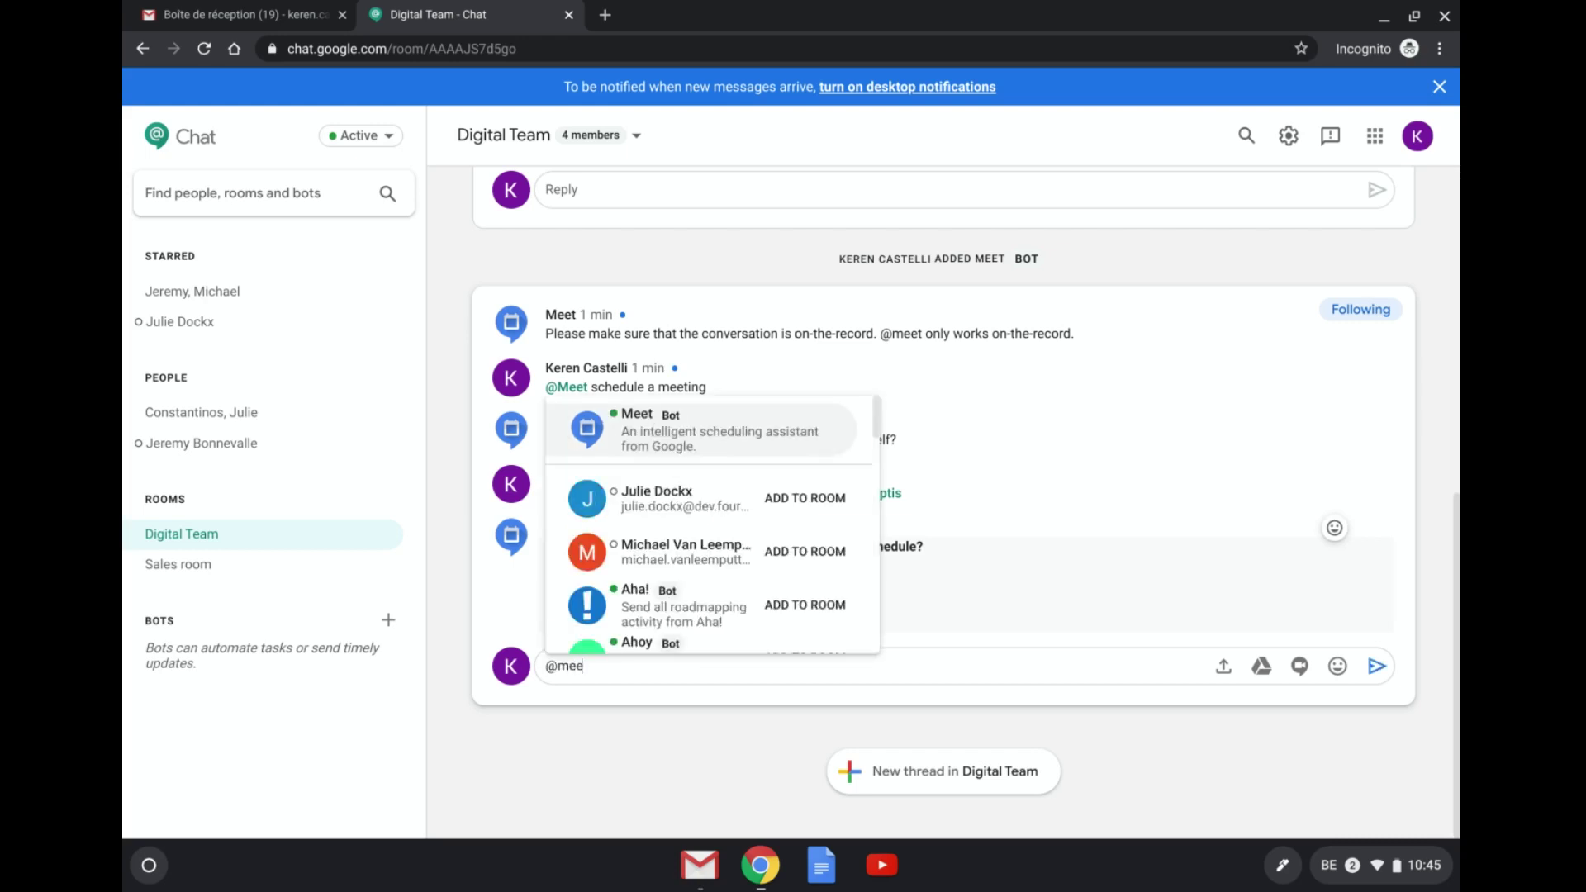
click(619, 621)
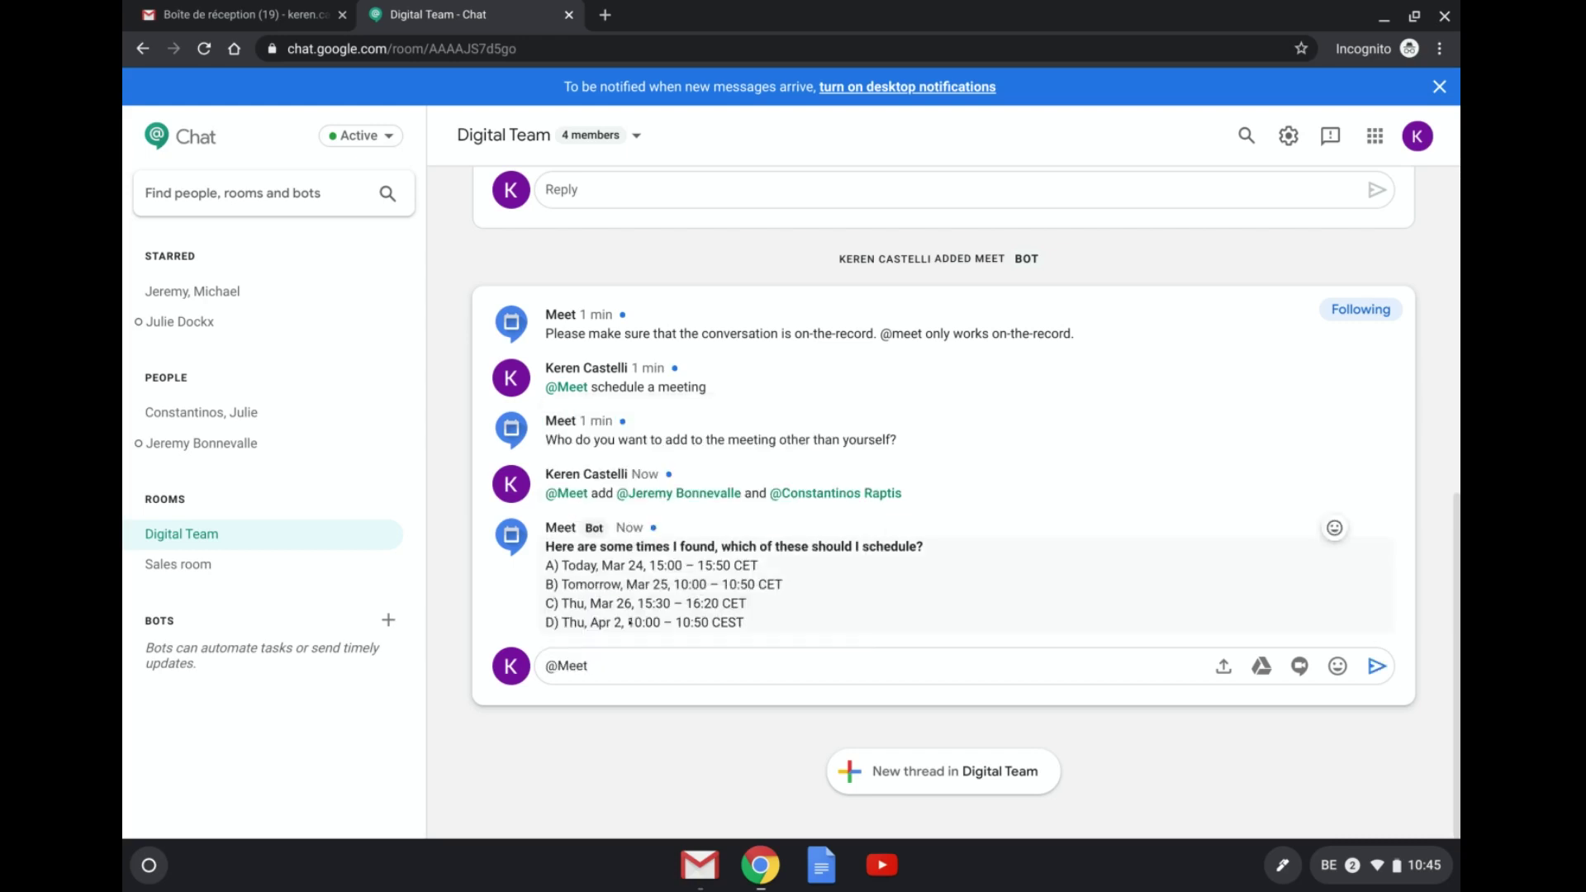
text(B)
key(Return)
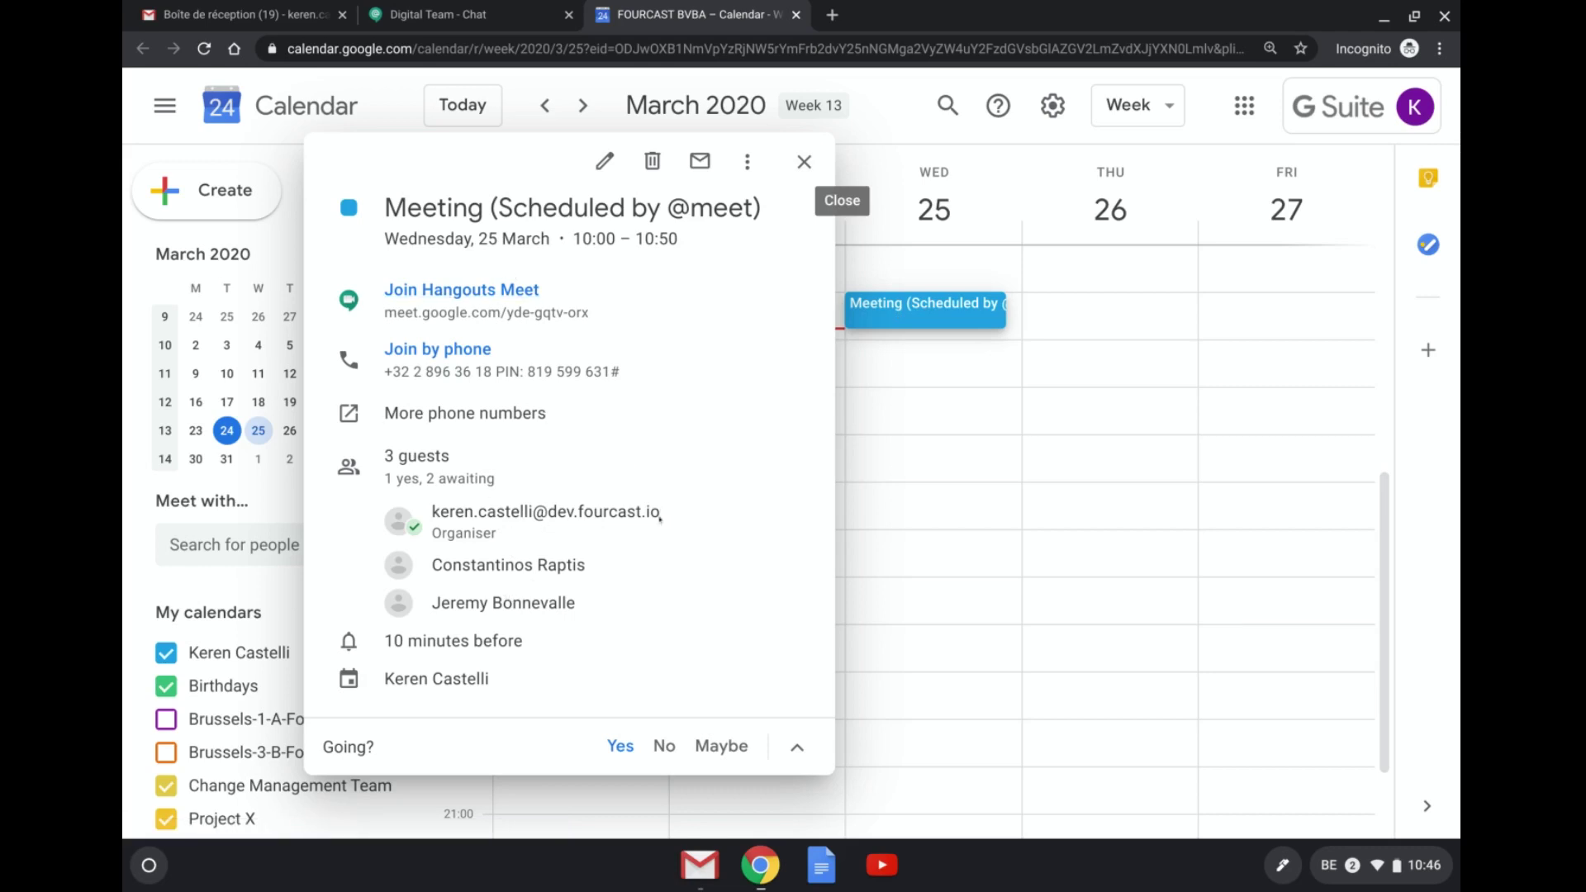
Close the meeting's event details in Google Calendar, and back in Google Chat start a direct message with the Meet bot from the catalog
click(804, 161)
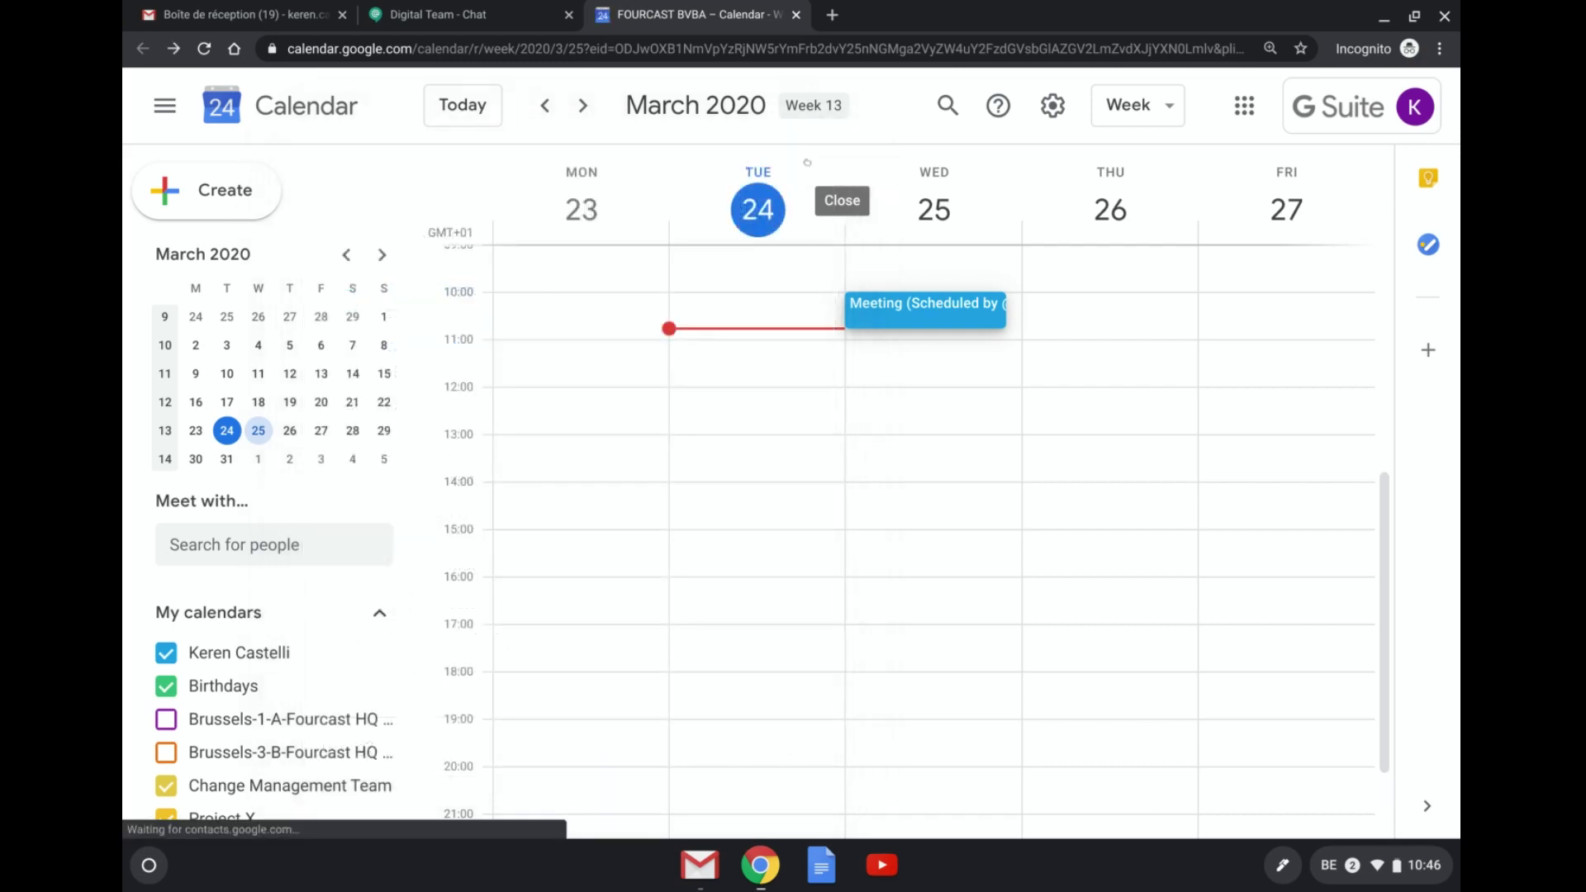
click(499, 20)
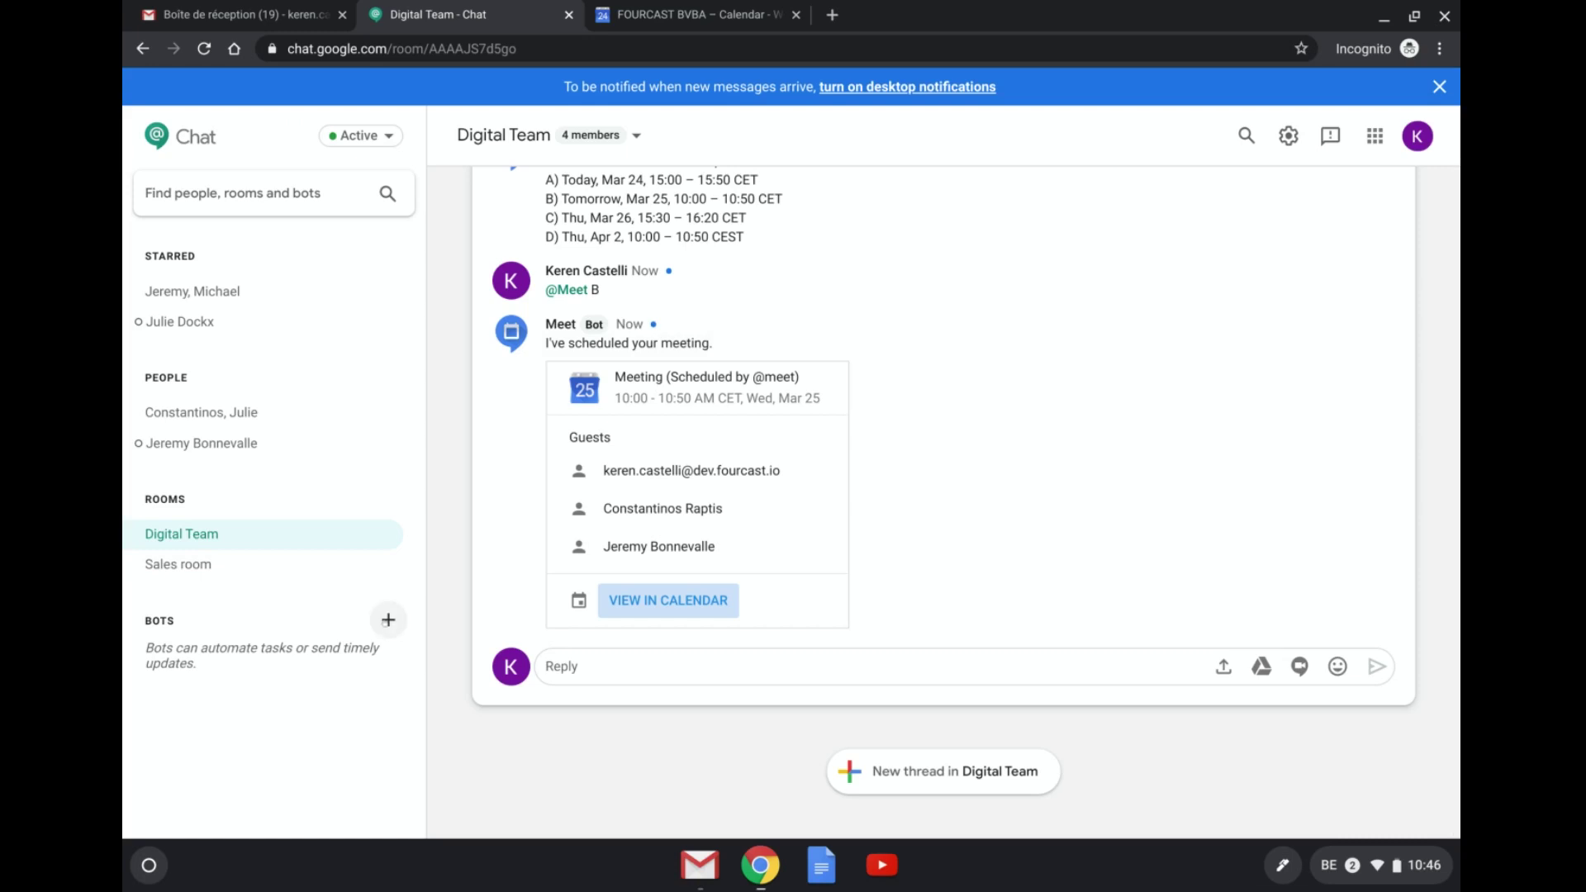
click(389, 621)
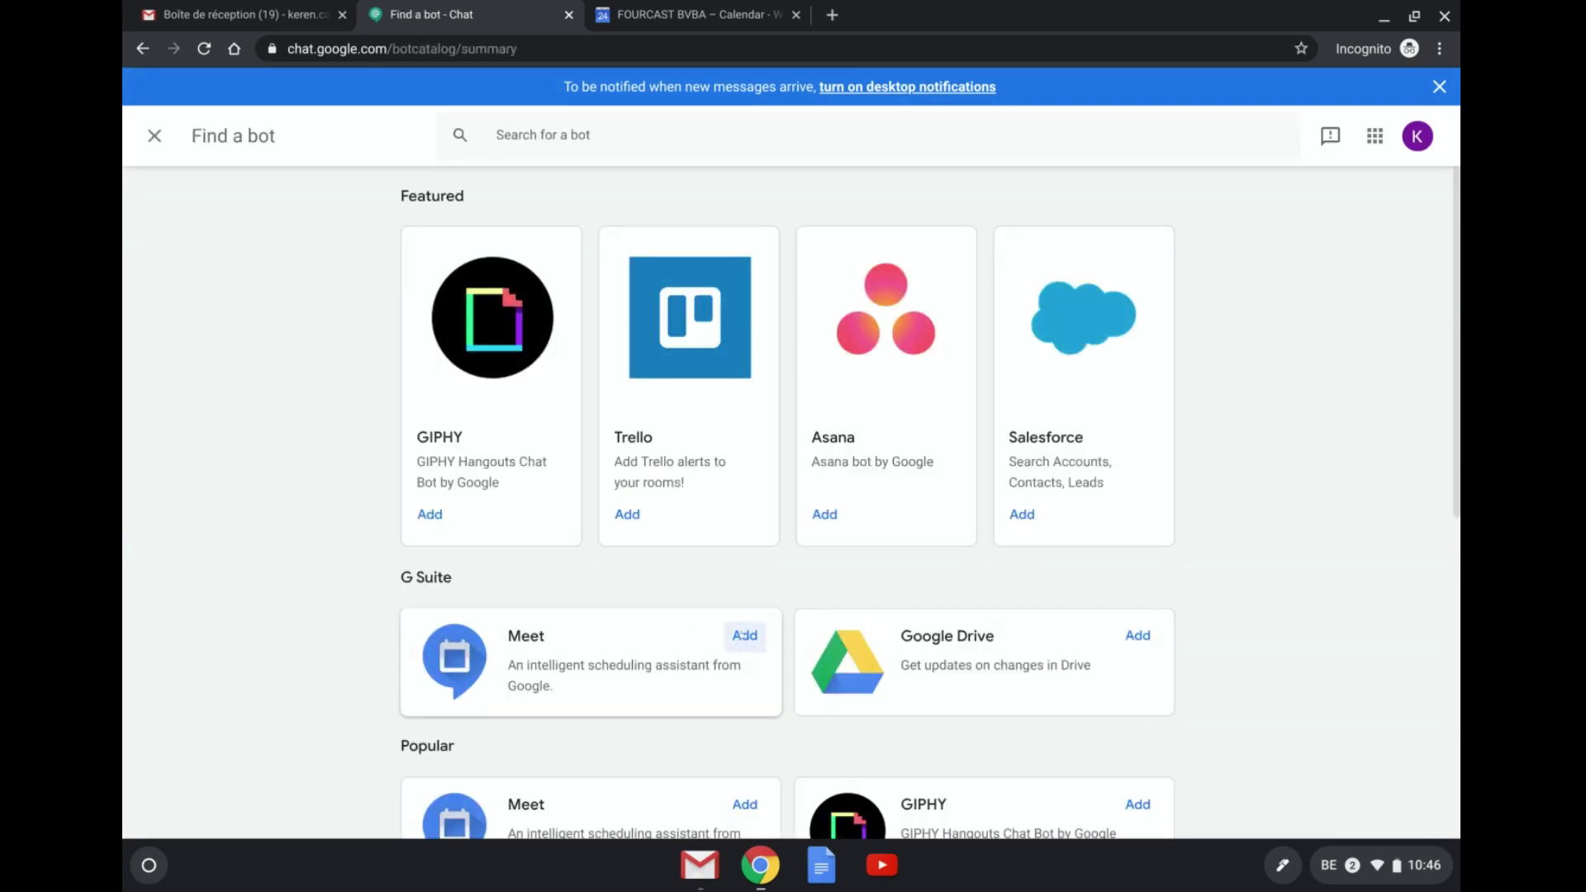
click(743, 635)
click(755, 649)
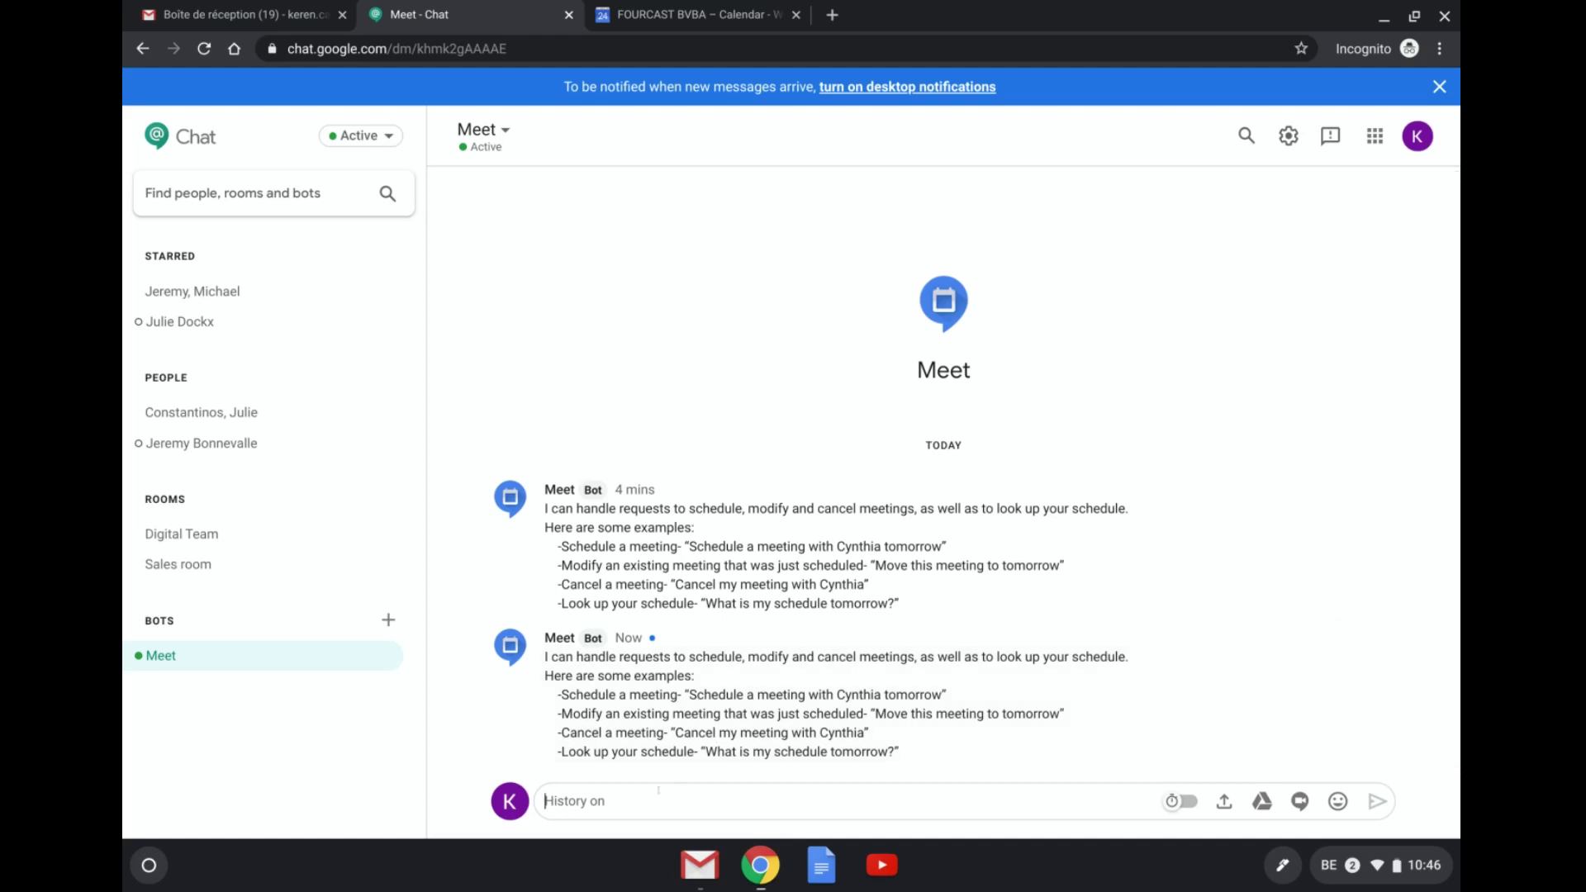
text(@meet)
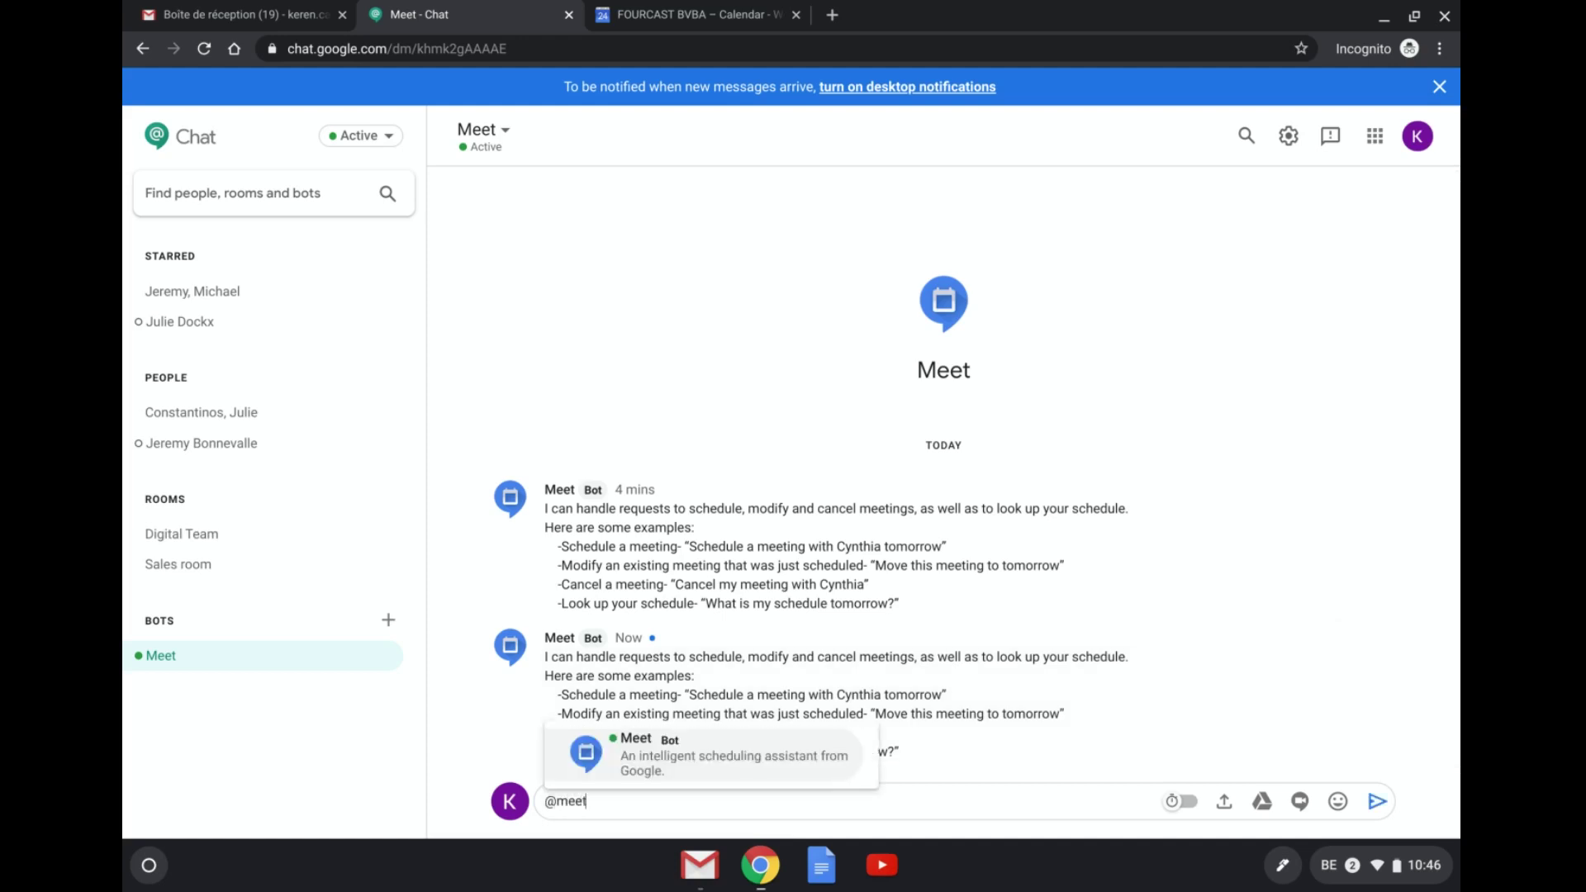
click(696, 768)
text(wh)
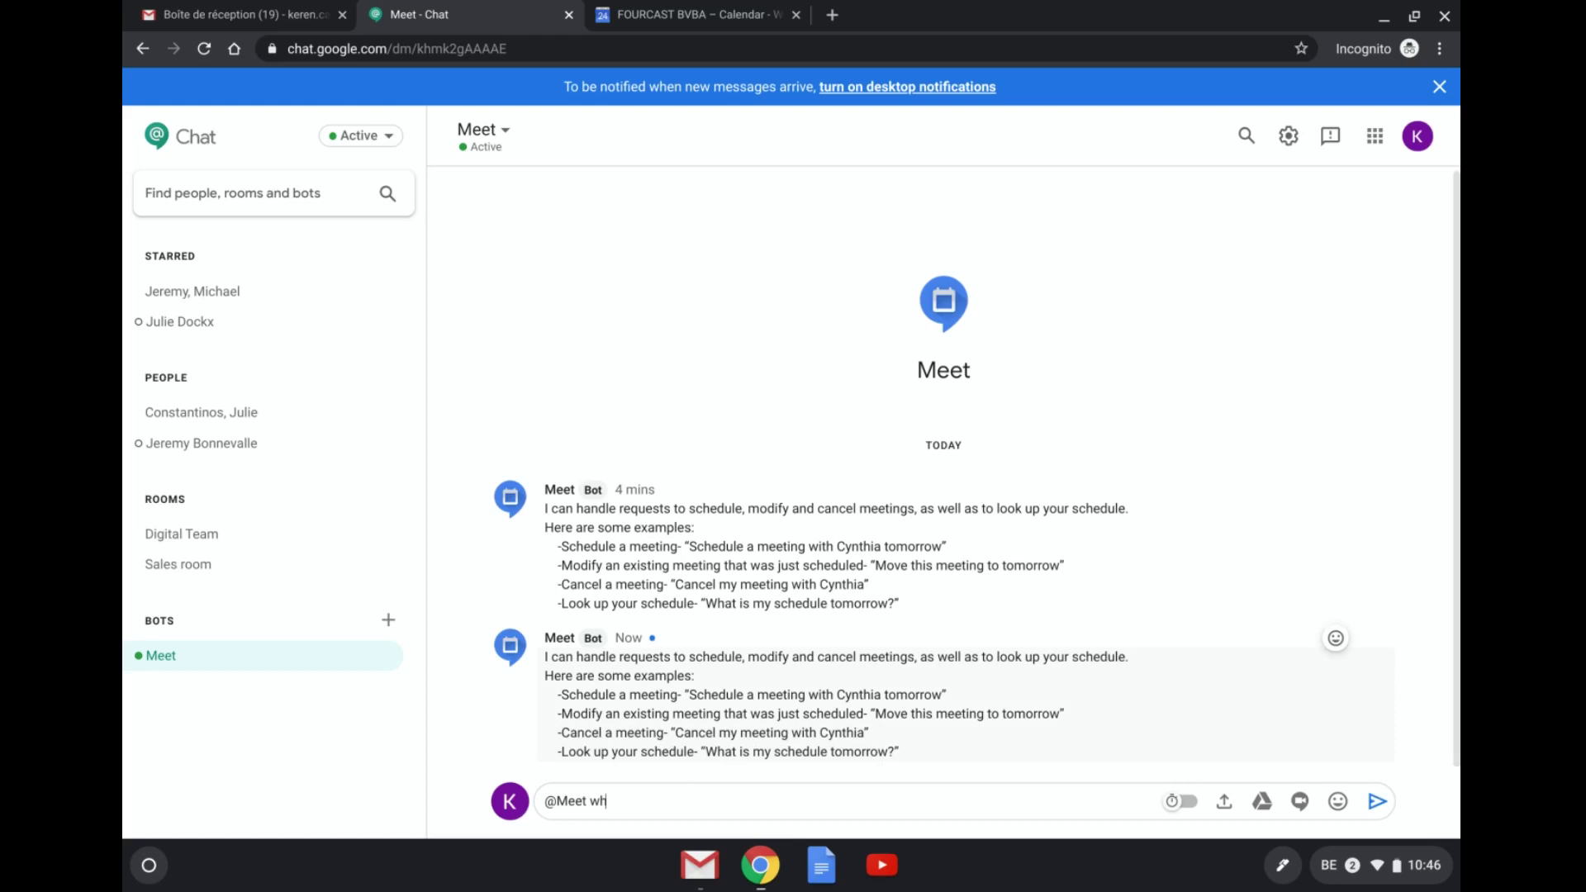
text(at is in my schedule tomorrow?)
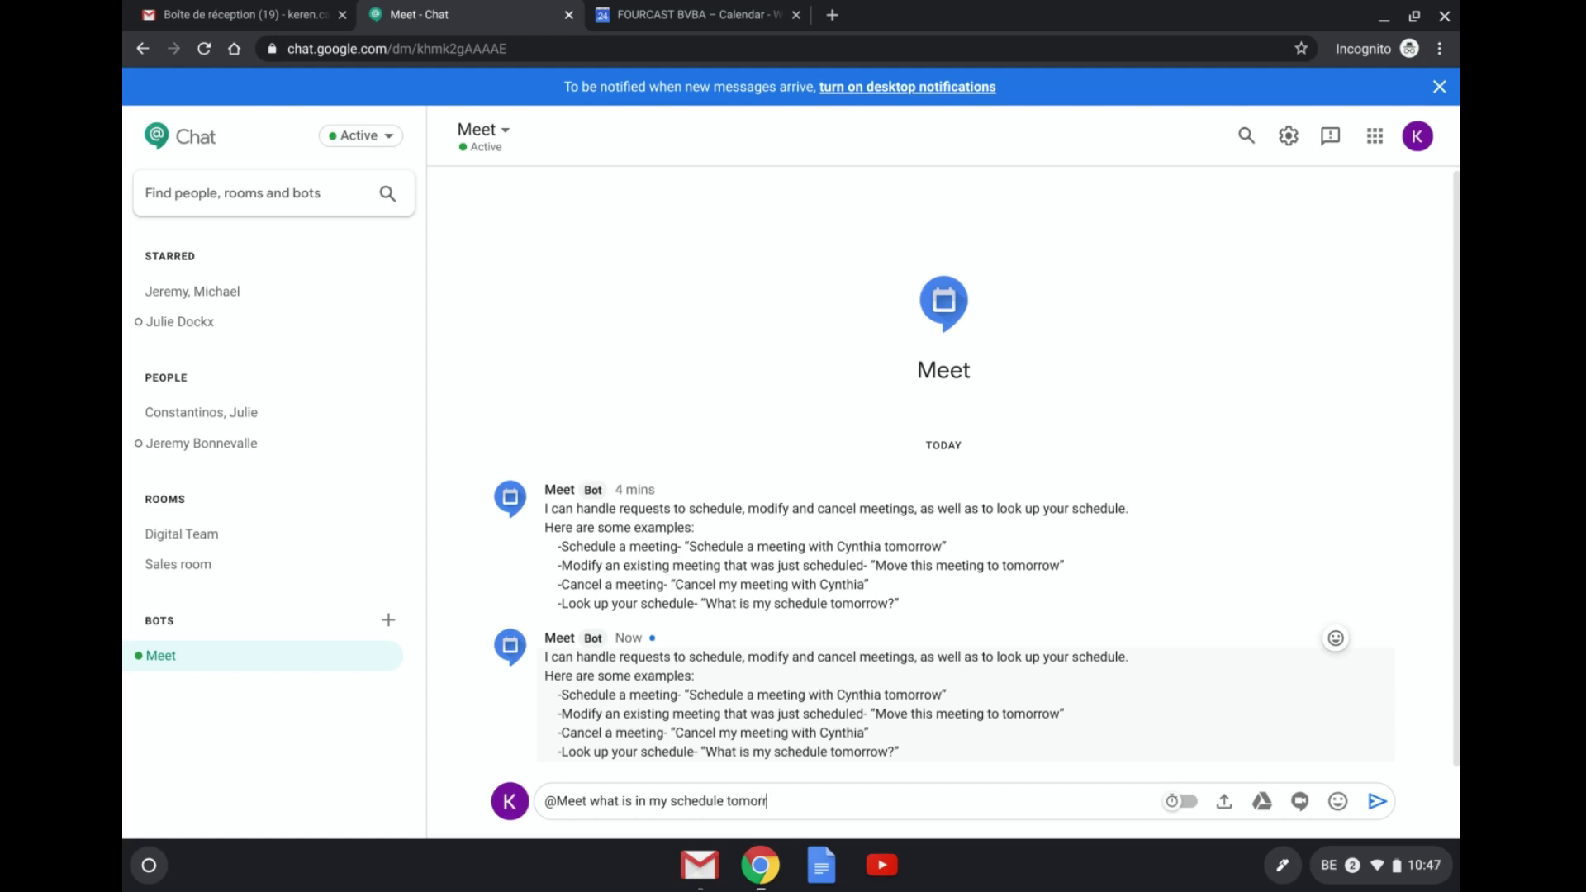
key(Return)
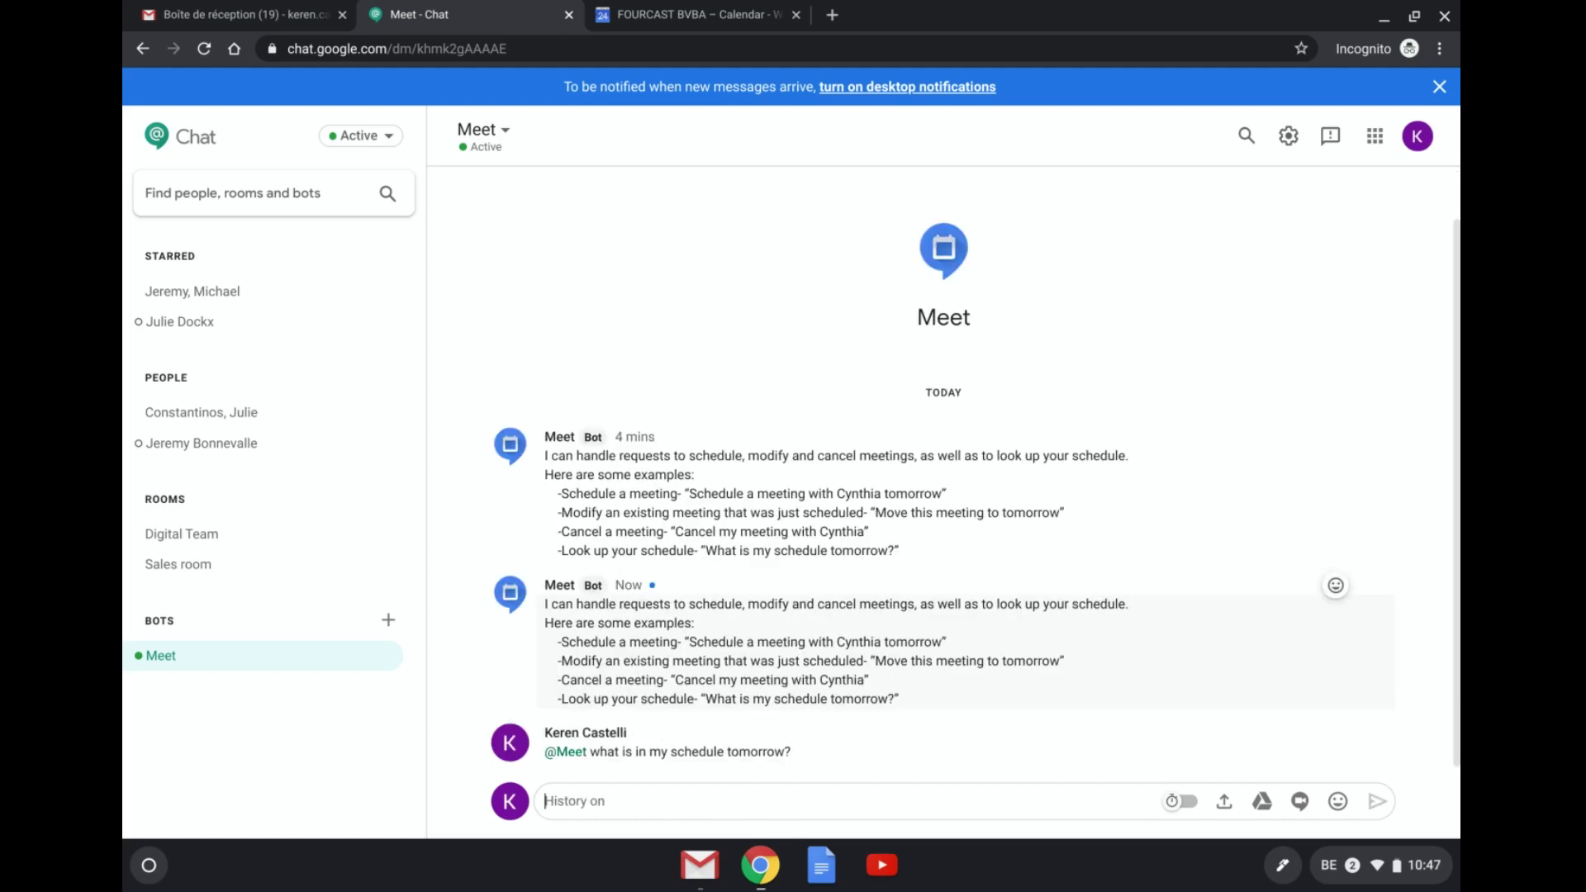